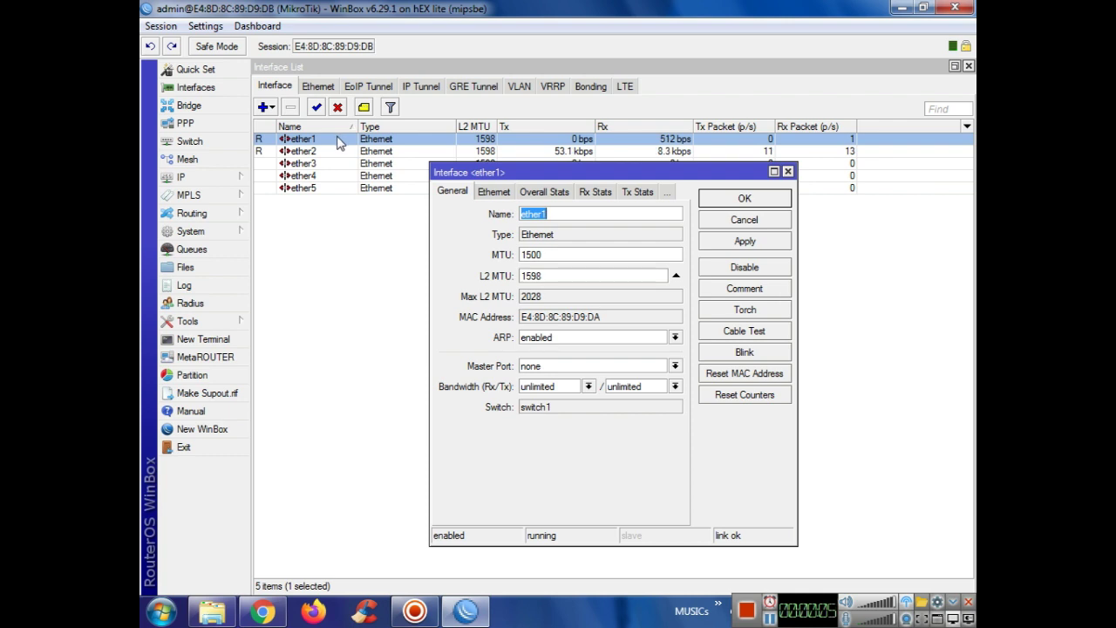
Step: Rename ether1 to WAN and ether2 to LAN
key("BackSpace")
key("BackSpace")
key("BackSpace")
type("WAB")
key("BackSpace")
type("N")
key("Return")
key("Down")
key("Return")
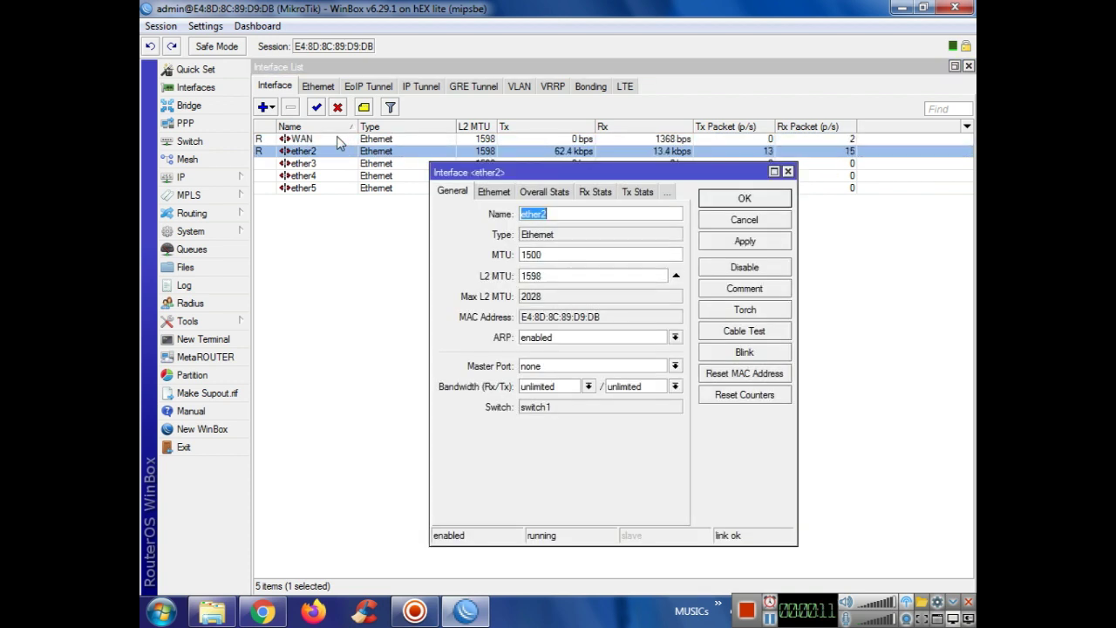
key("Return")
Step: Disable ether3, ether4 and ether5, then close the Interface List
key("Down")
key("Down")
key("Down")
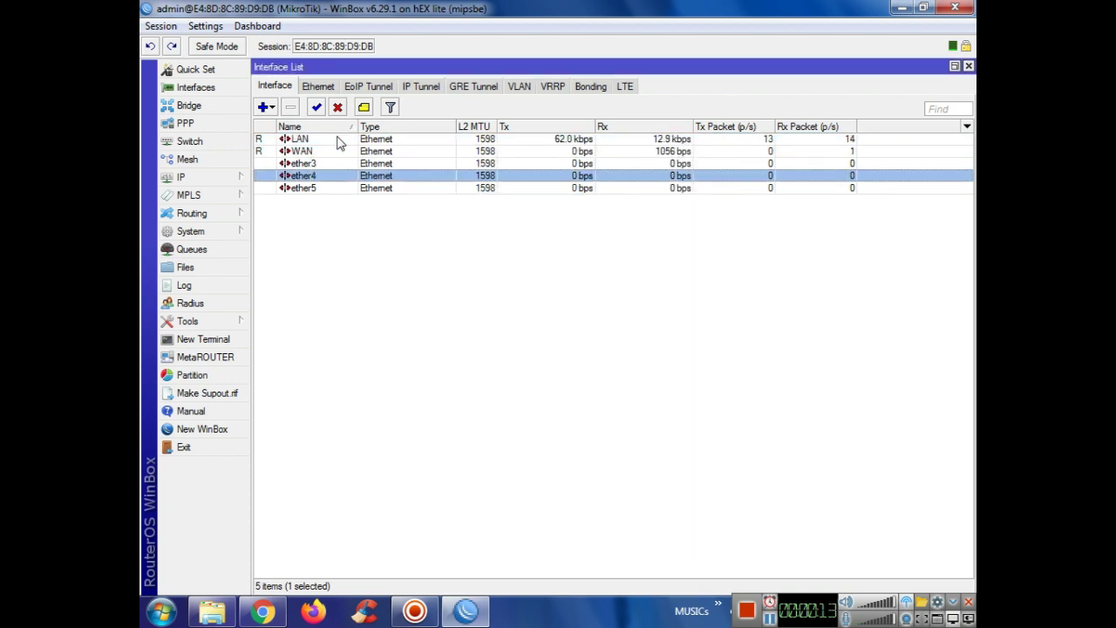
key("Up")
key("shift+Down")
key("shift+Down")
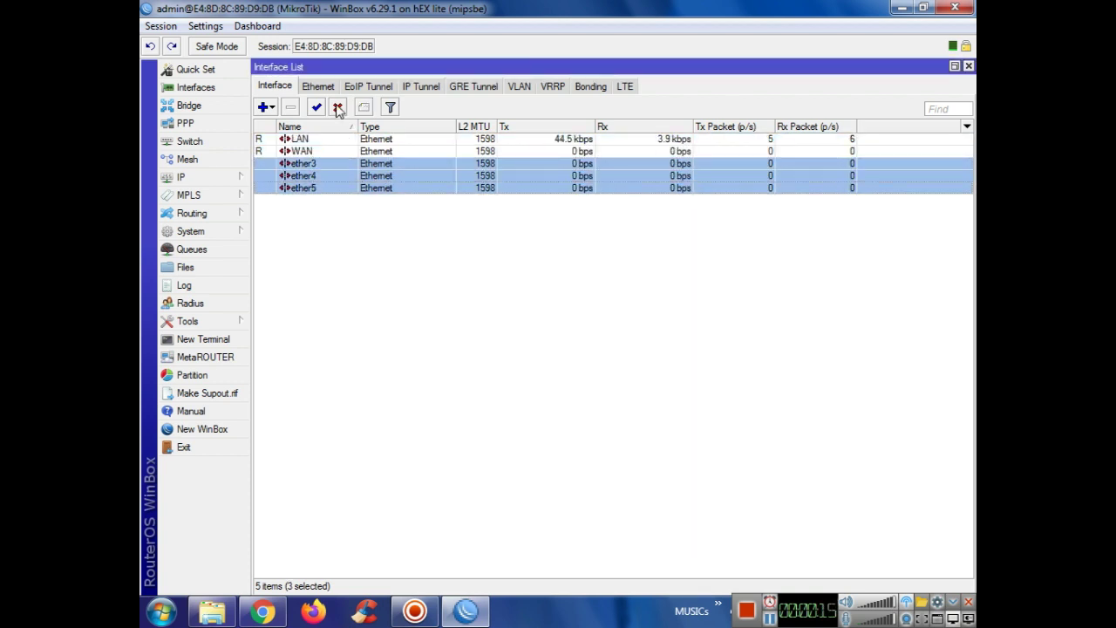
left_click(337, 107)
left_click(968, 67)
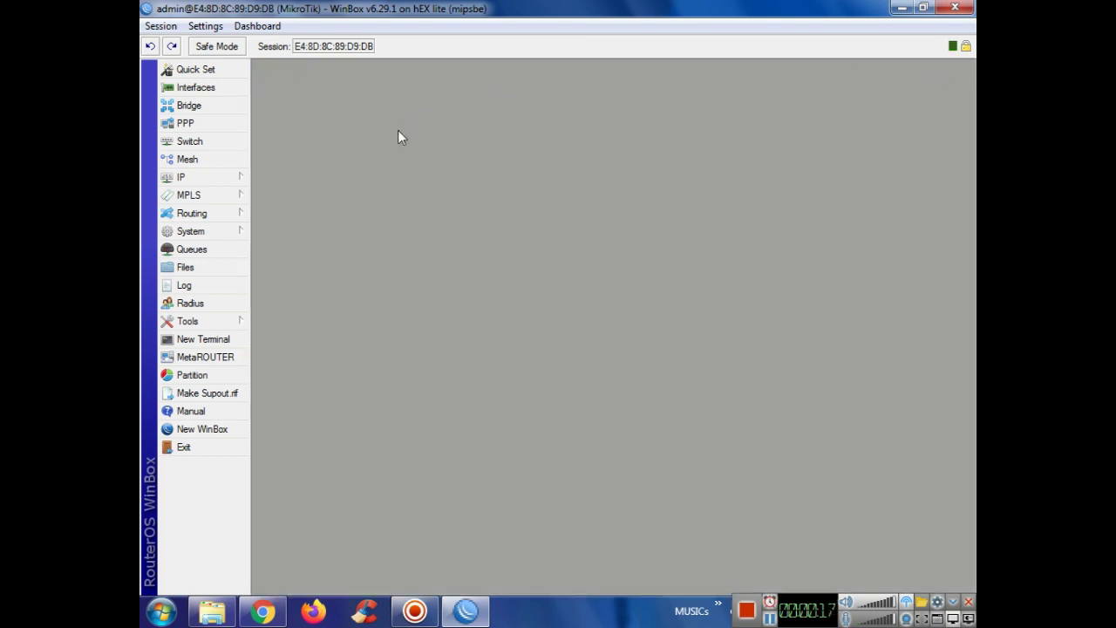
Step: Add the IP address 192.168.10.10/24 on the WAN interface
left_click(224, 177)
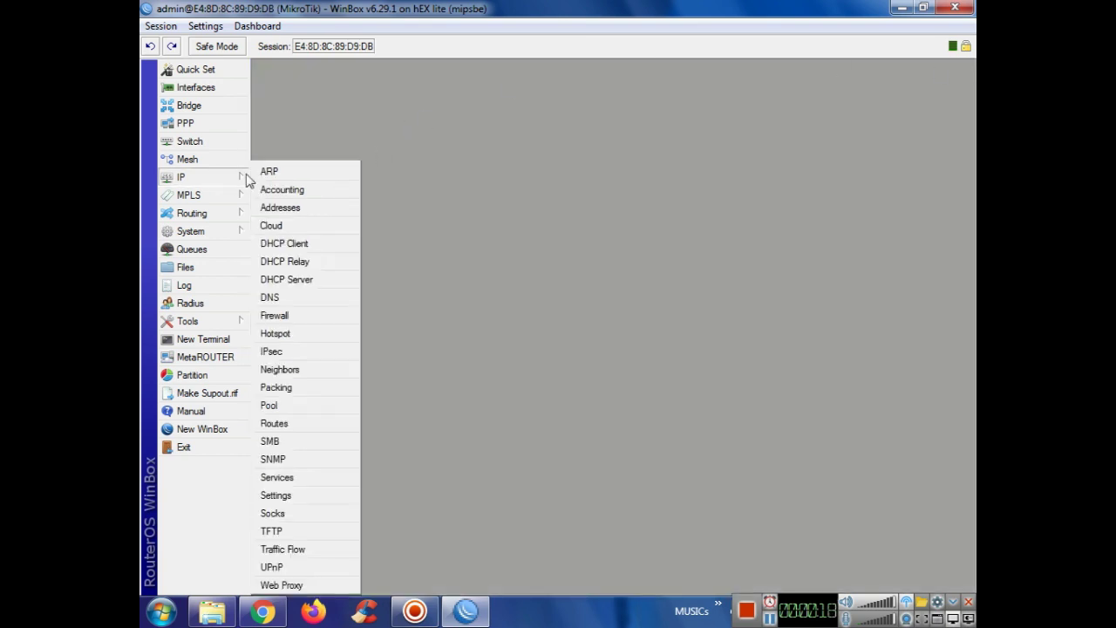
left_click(281, 209)
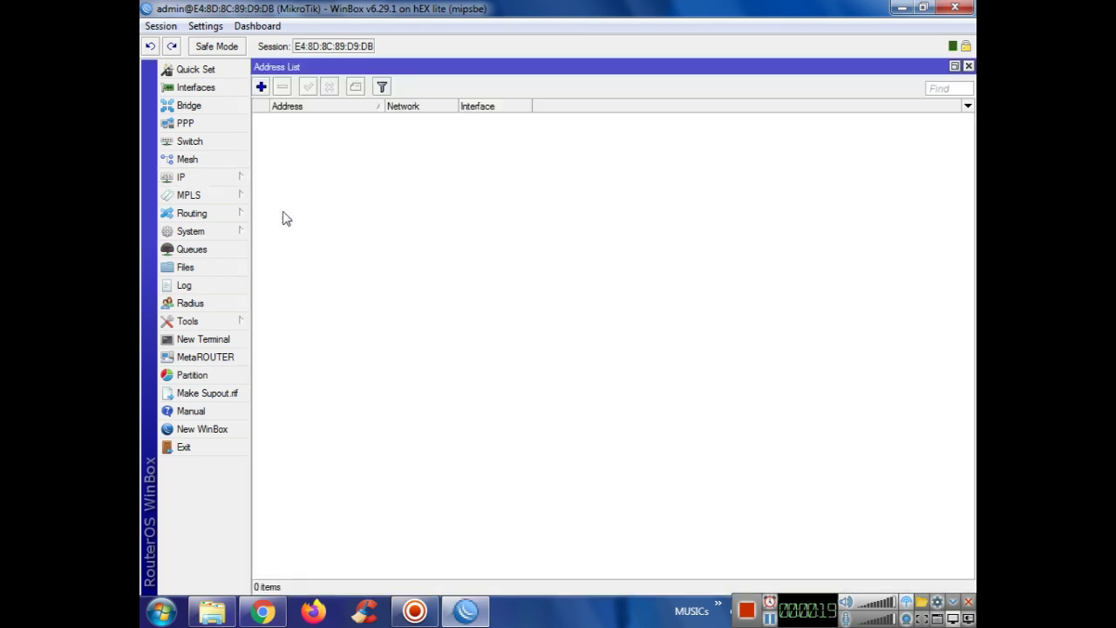
left_click(261, 88)
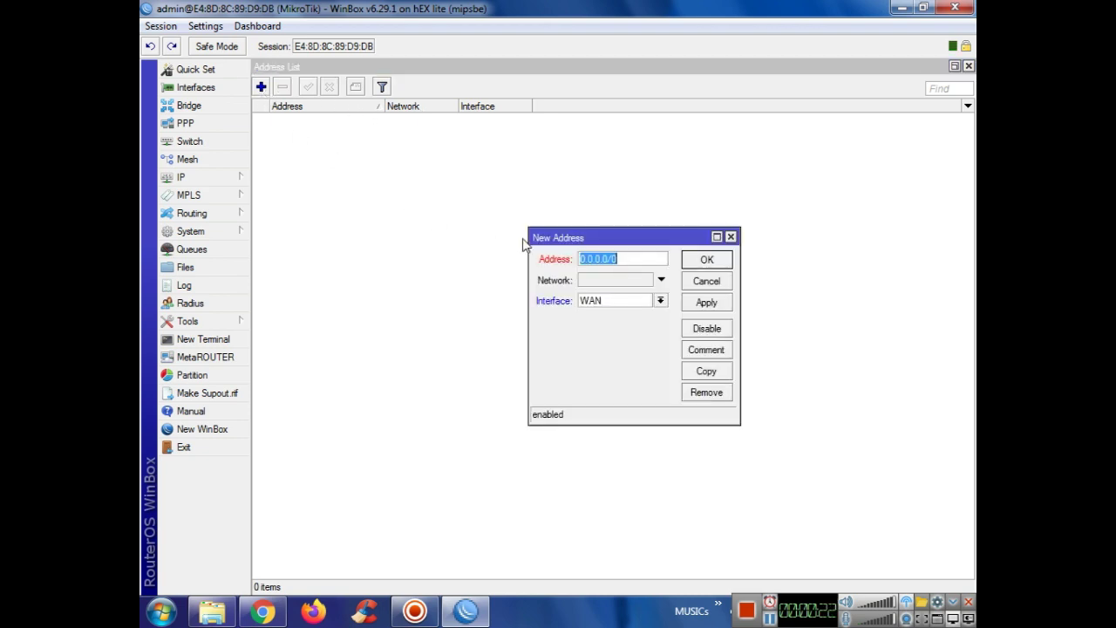
type("192.168.10.10/24")
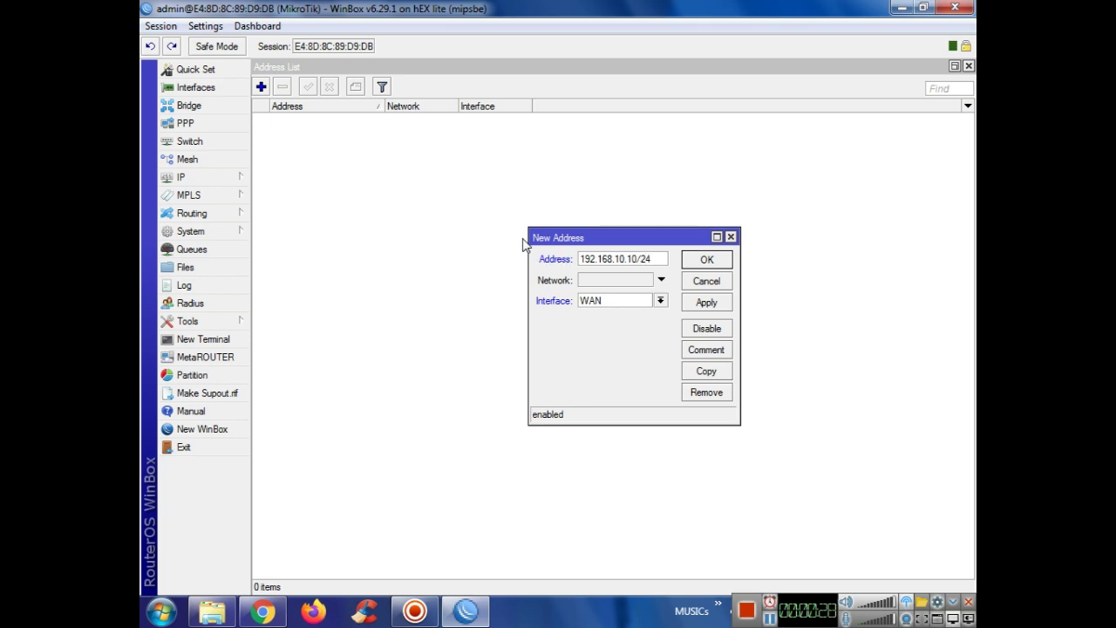
key("Return")
Step: Add the IP address 192.168.20.1/24 on LAN and close the Address List
left_click(260, 87)
type("192.168.10")
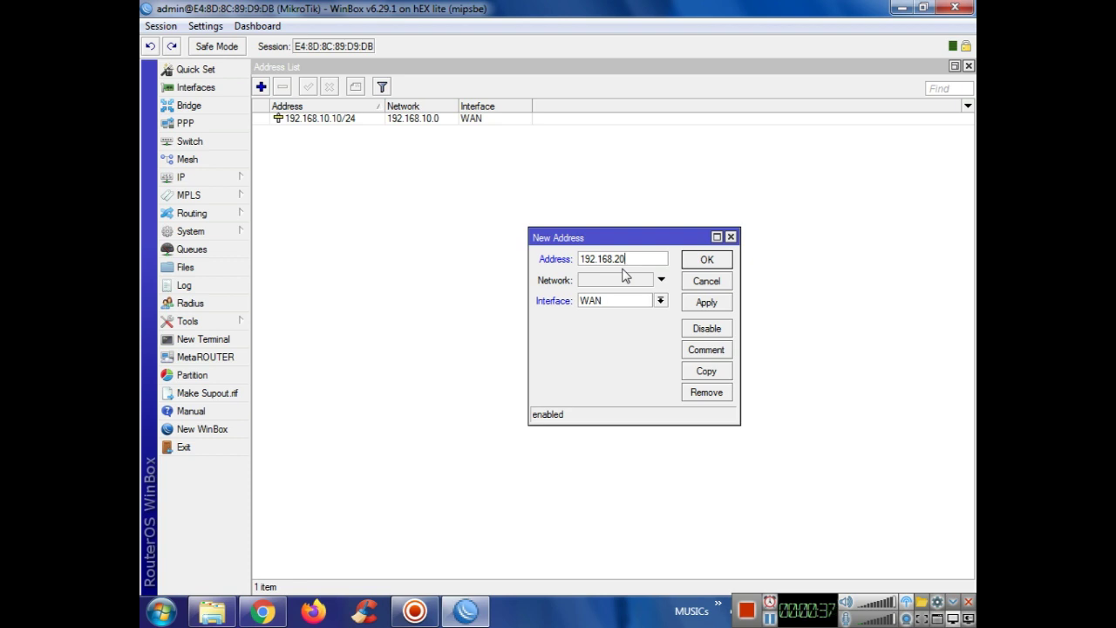
type("/24")
left_click(660, 300)
left_click(610, 312)
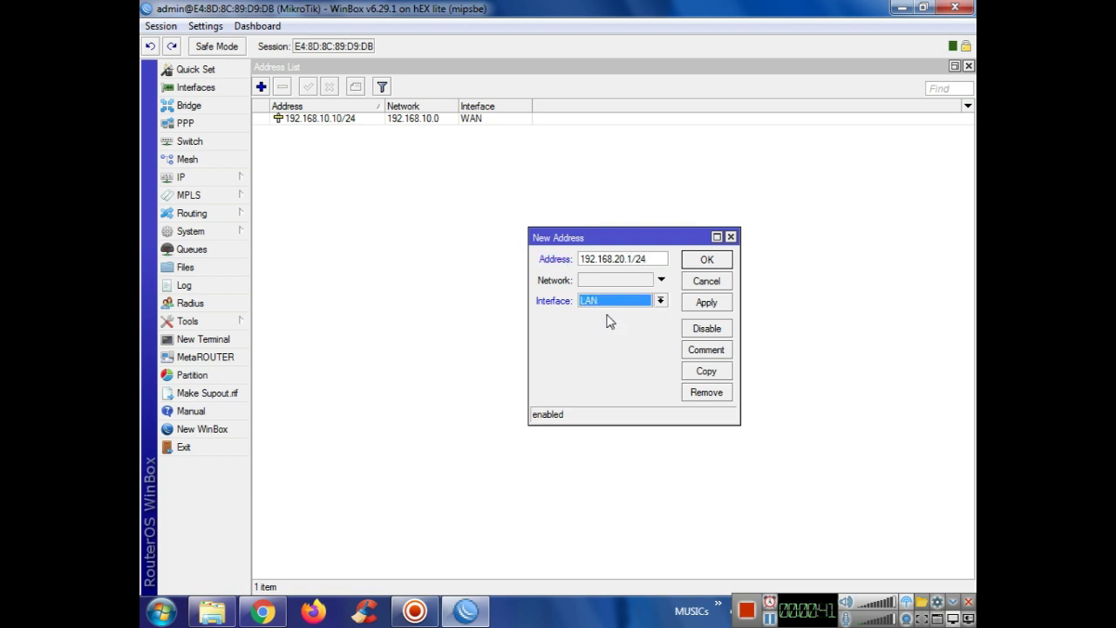
key("Return")
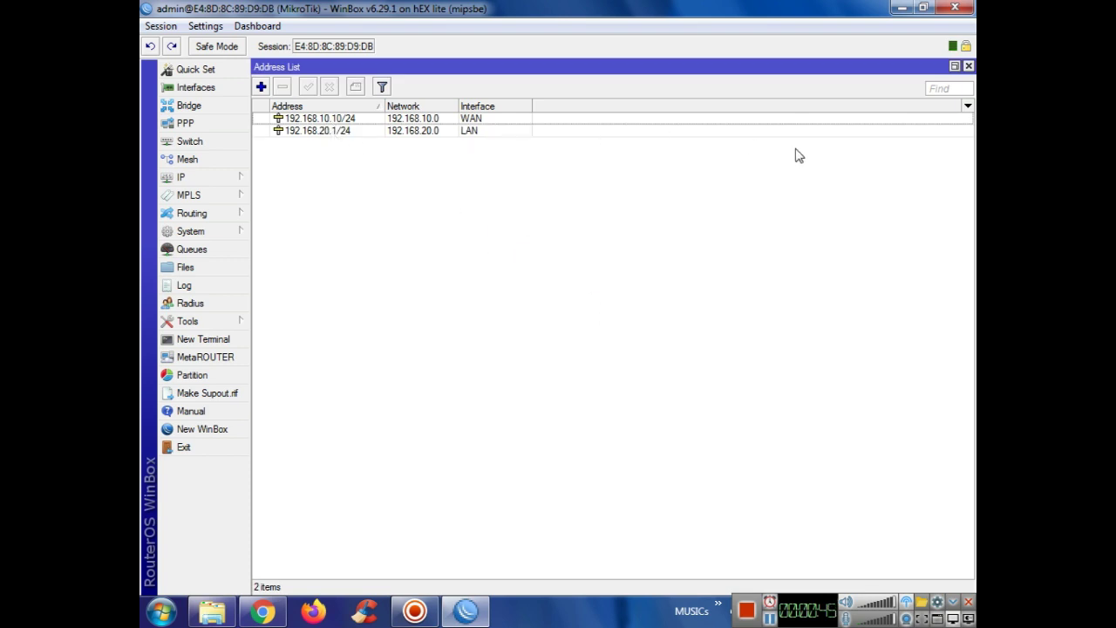
left_click(968, 67)
Step: Add a default route 0.0.0.0/0 through gateway 192.168.10.1
left_click(209, 177)
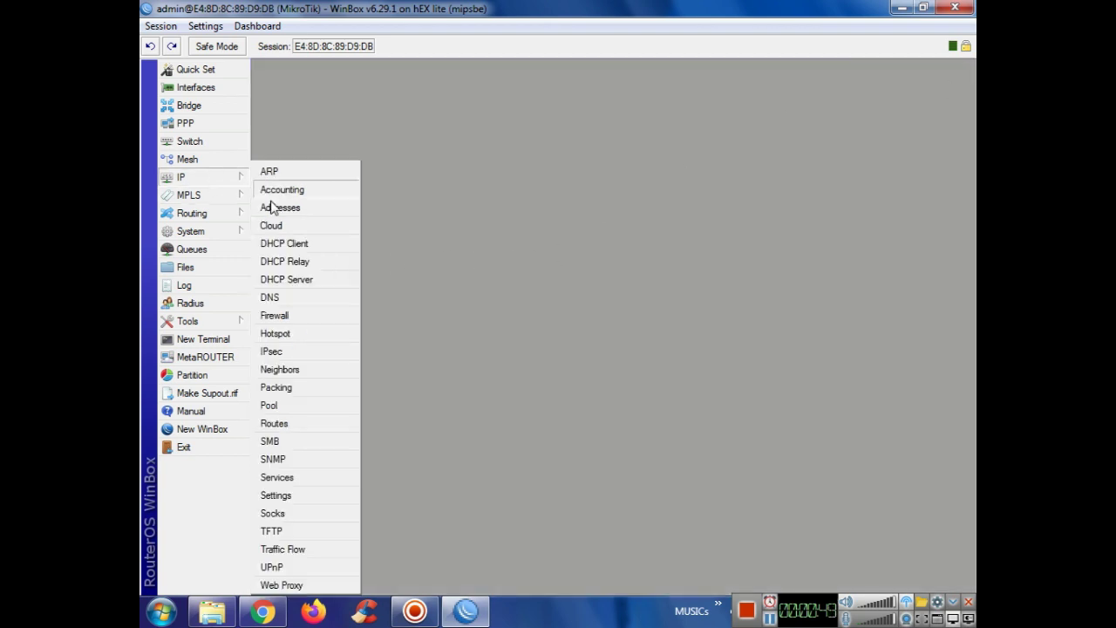
left_click(274, 424)
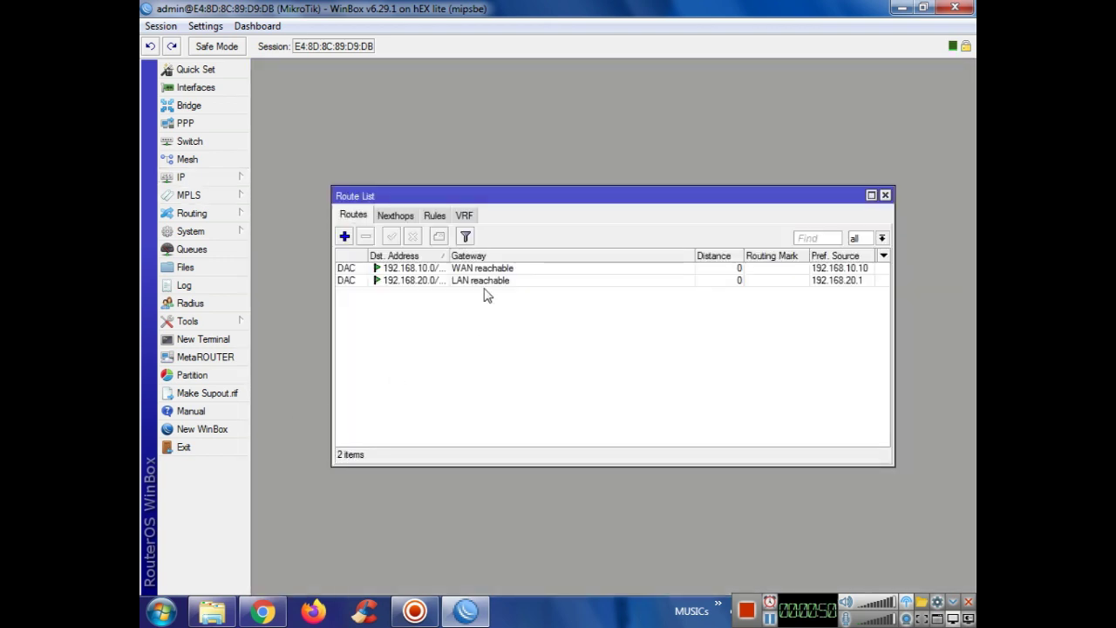
left_click(345, 236)
left_click(370, 248)
type("192.168.10")
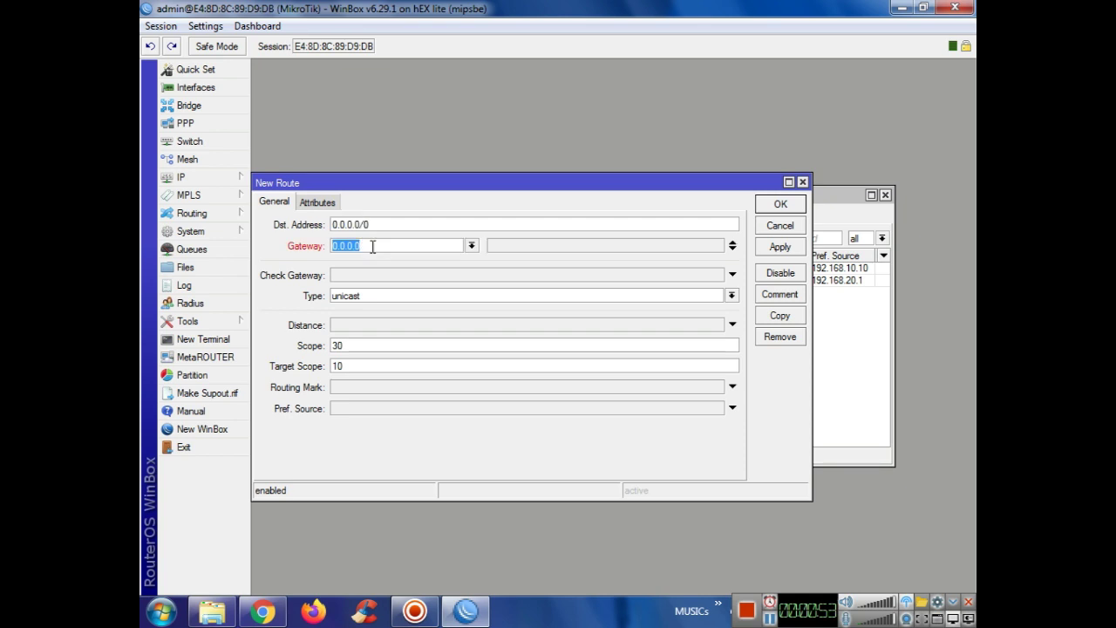
type(".1")
left_click(780, 247)
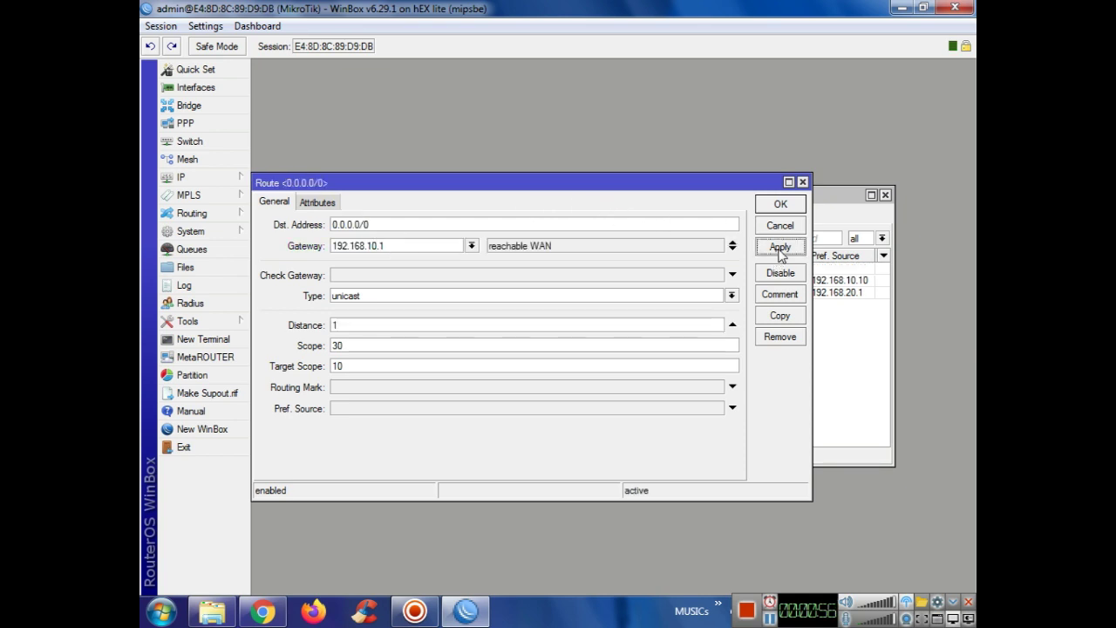
left_click(781, 206)
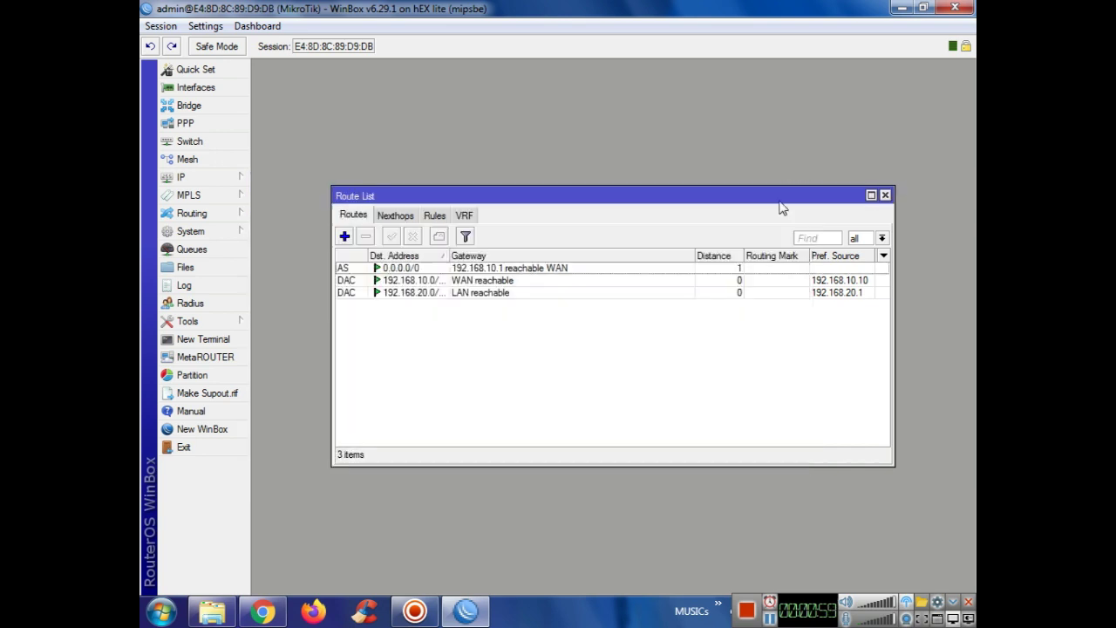
left_click(884, 196)
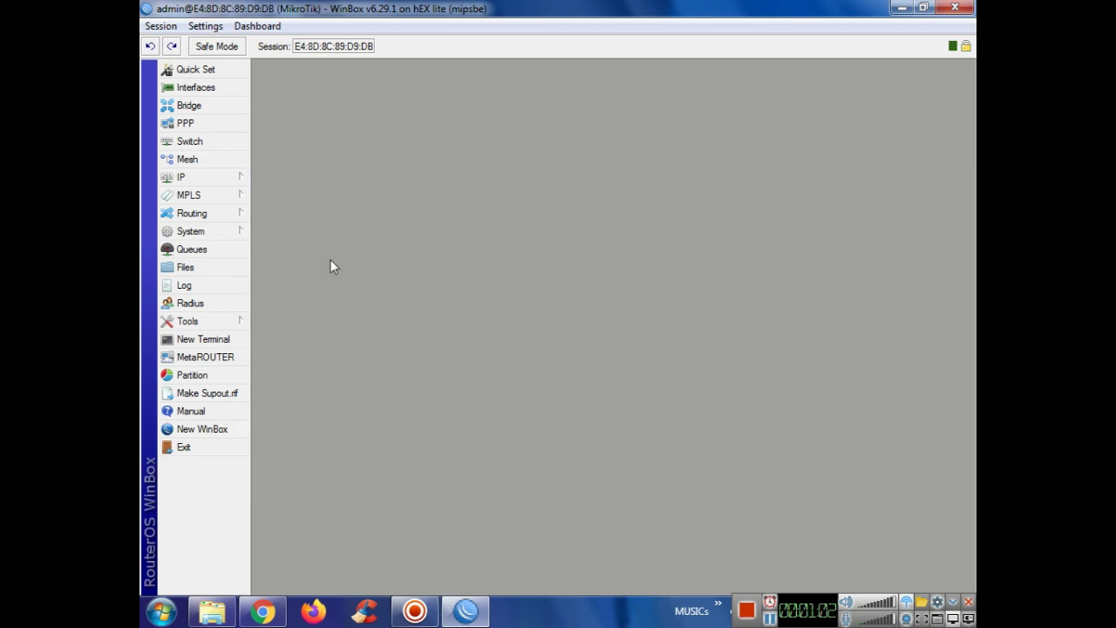
Step: Set the DNS server to 192.168.10.1 with Allow Remote Requests enabled
left_click(219, 183)
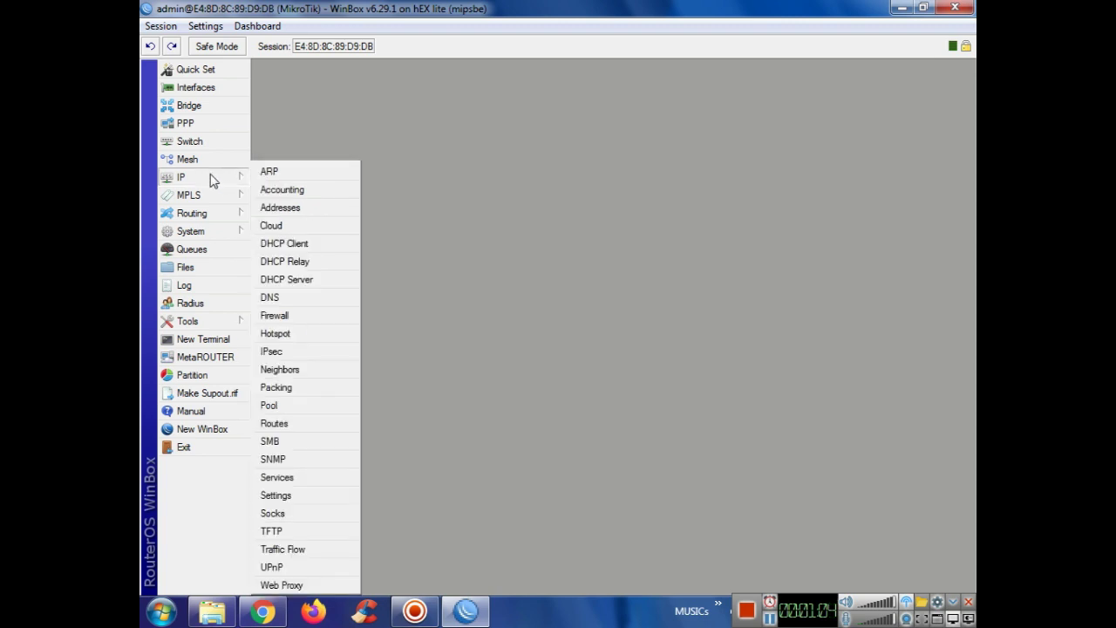
left_click(284, 297)
double_click(616, 241)
type("192.168.10.1")
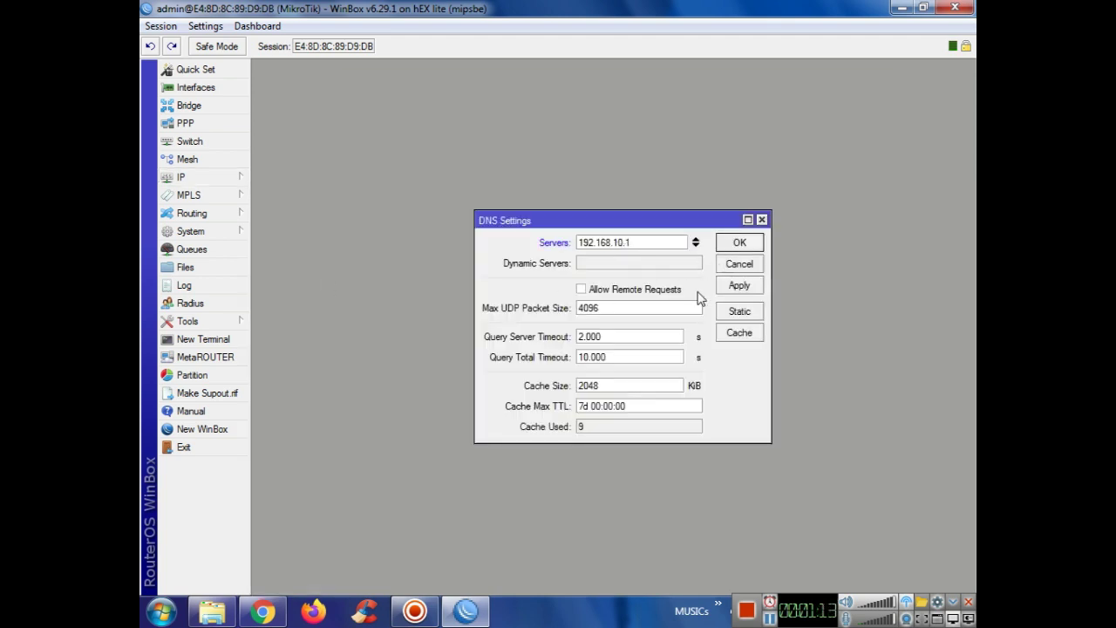
left_click(632, 291)
left_click(740, 243)
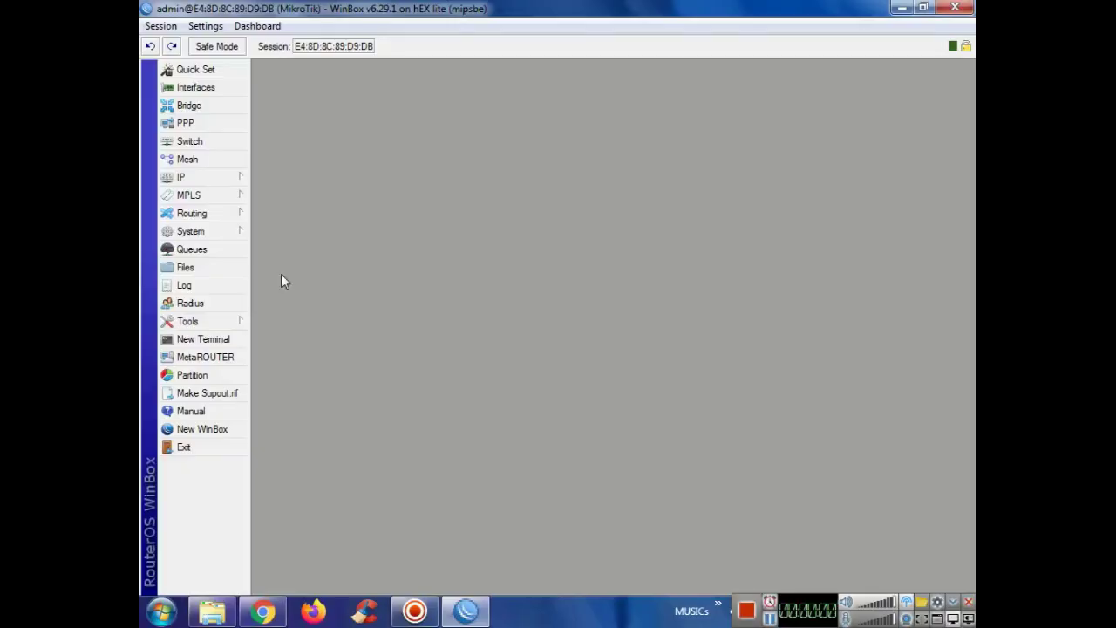
left_click(211, 184)
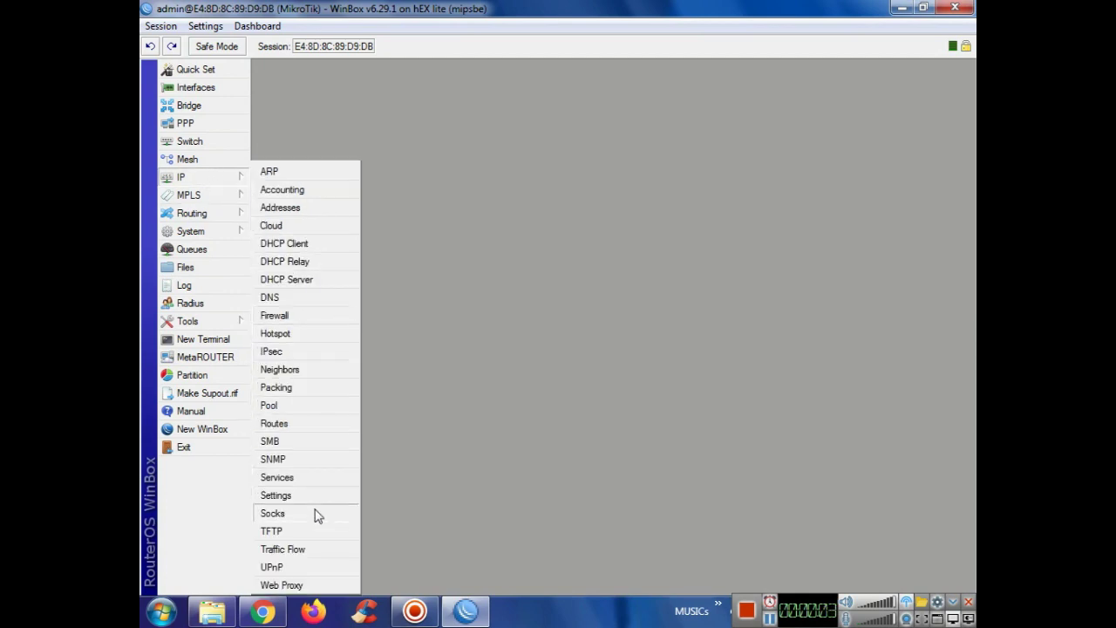
Step: Add a PPPoE service named pktutorials running on the LAN interface
left_click(185, 123)
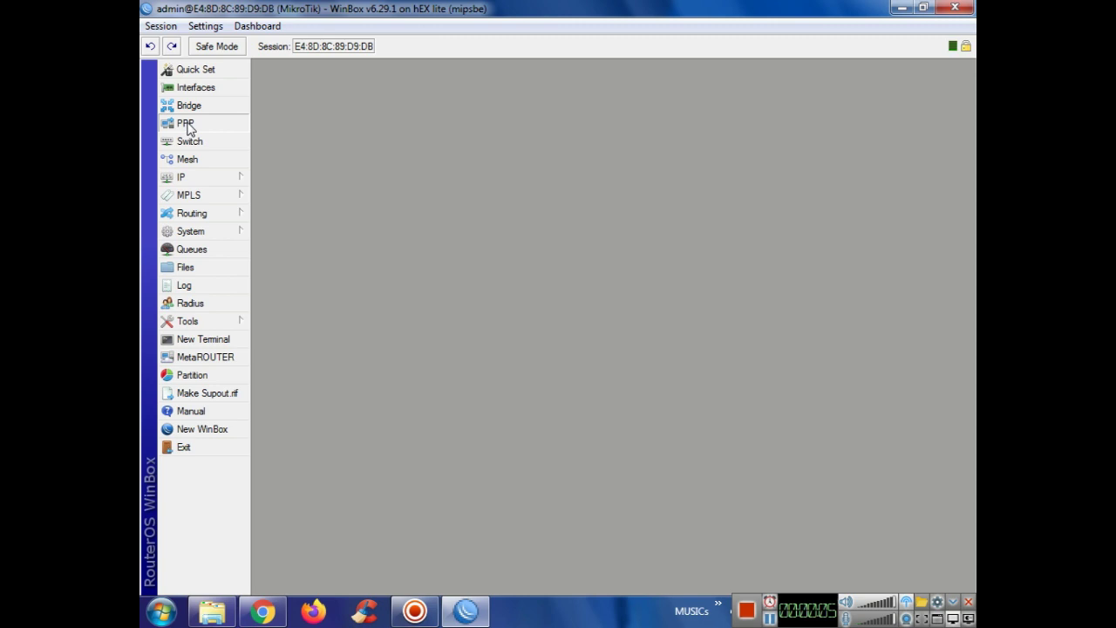
left_click(185, 124)
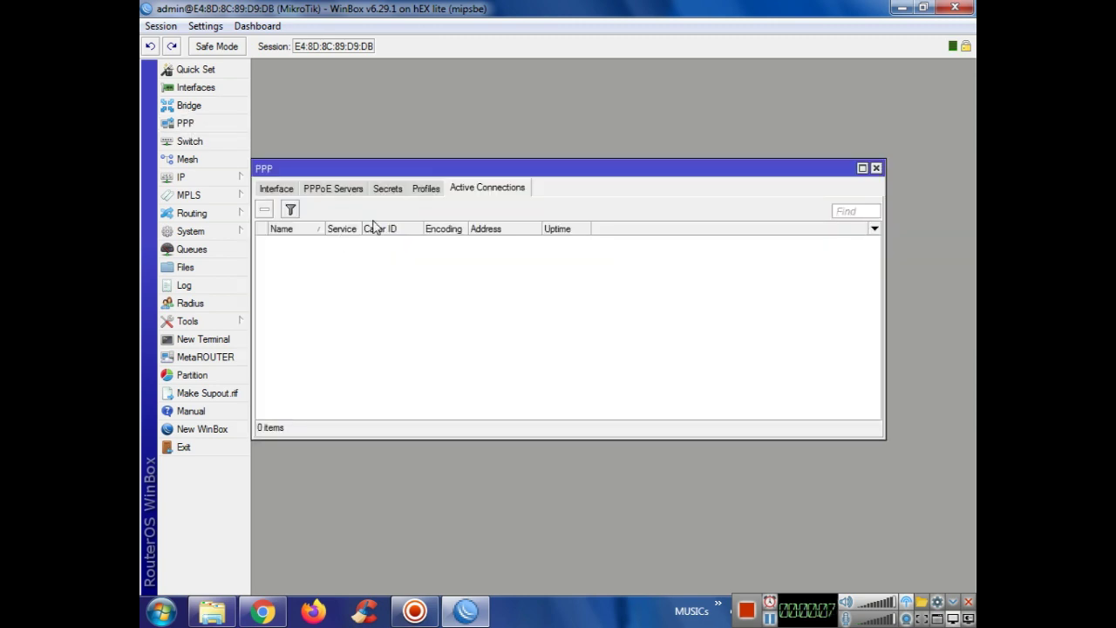
left_click(388, 189)
left_click(350, 191)
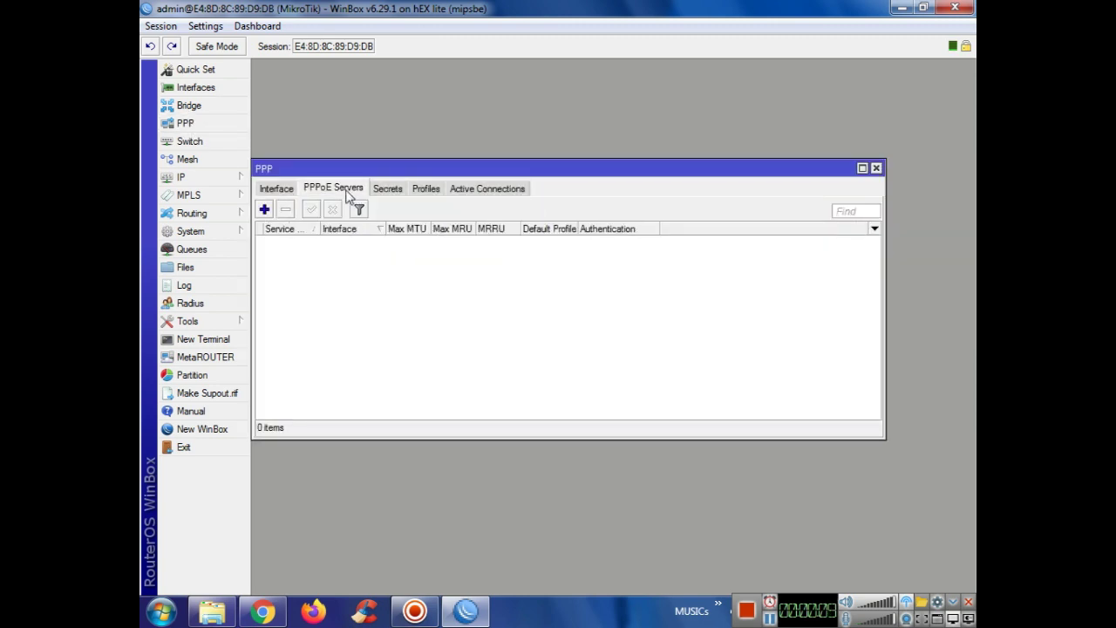
left_click(264, 210)
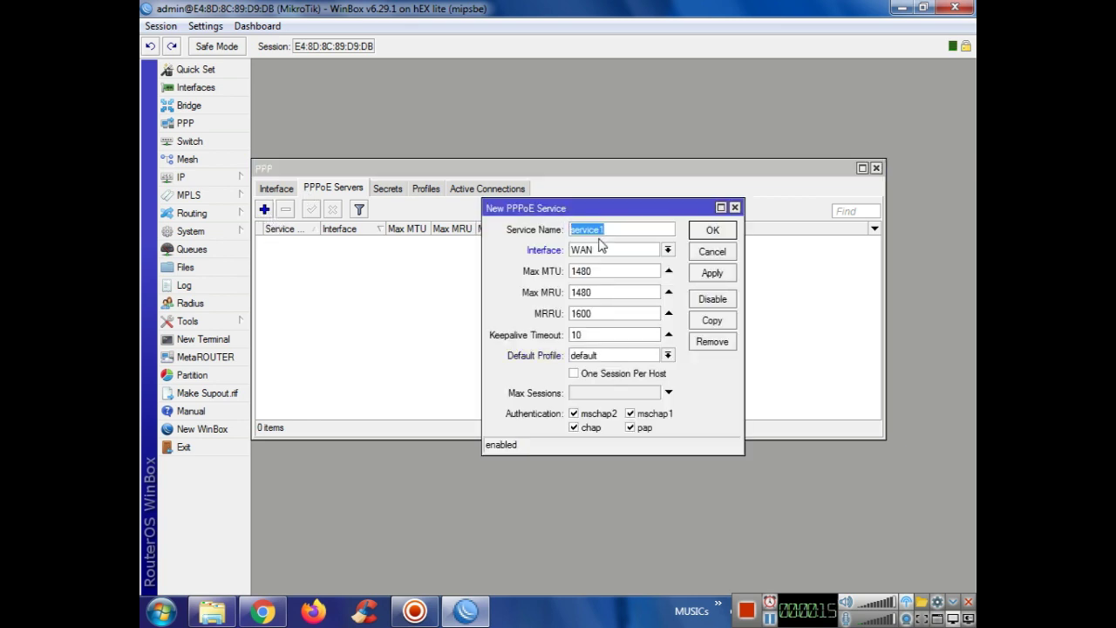
type("pktutorials")
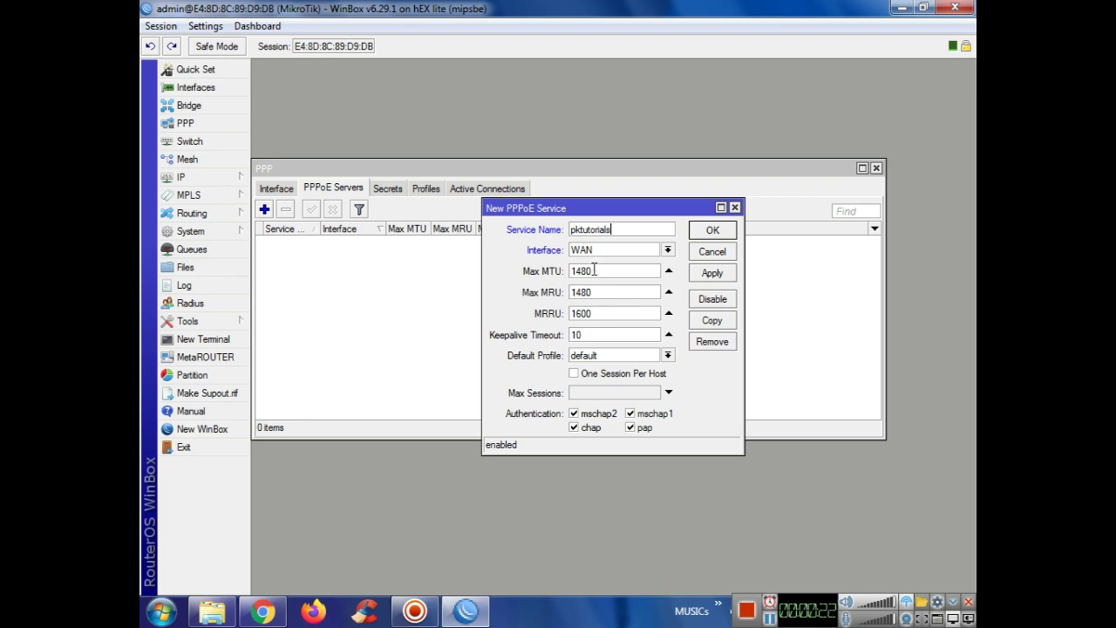
left_click(606, 253)
left_click(603, 264)
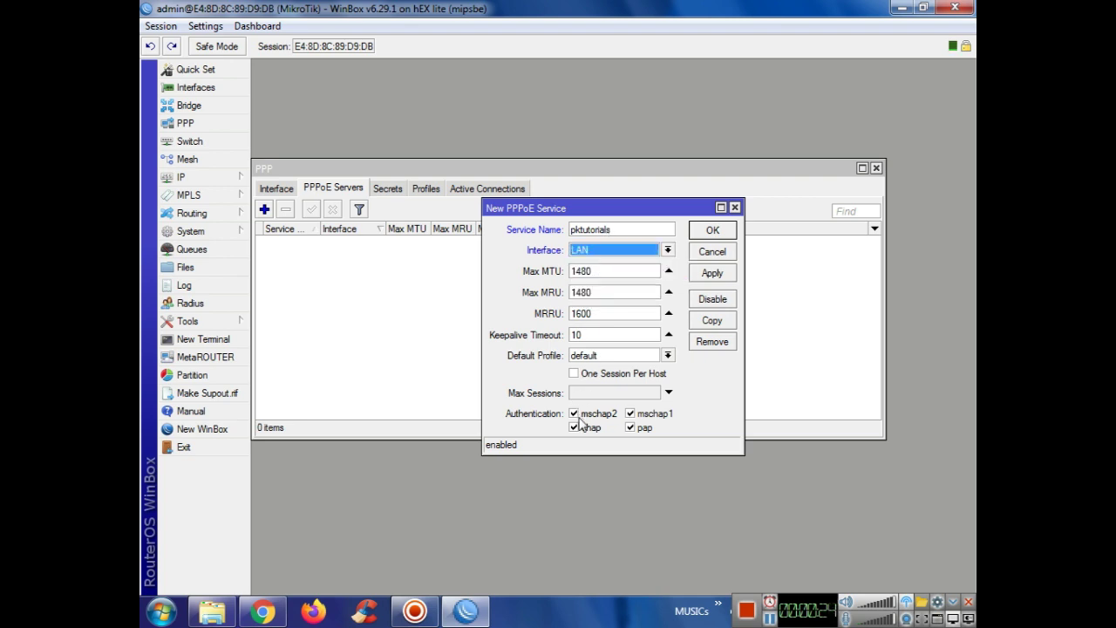
Step: Restrict the service to pap authentication only and one session per host, then save it
left_click(574, 413)
left_click(575, 427)
left_click(660, 414)
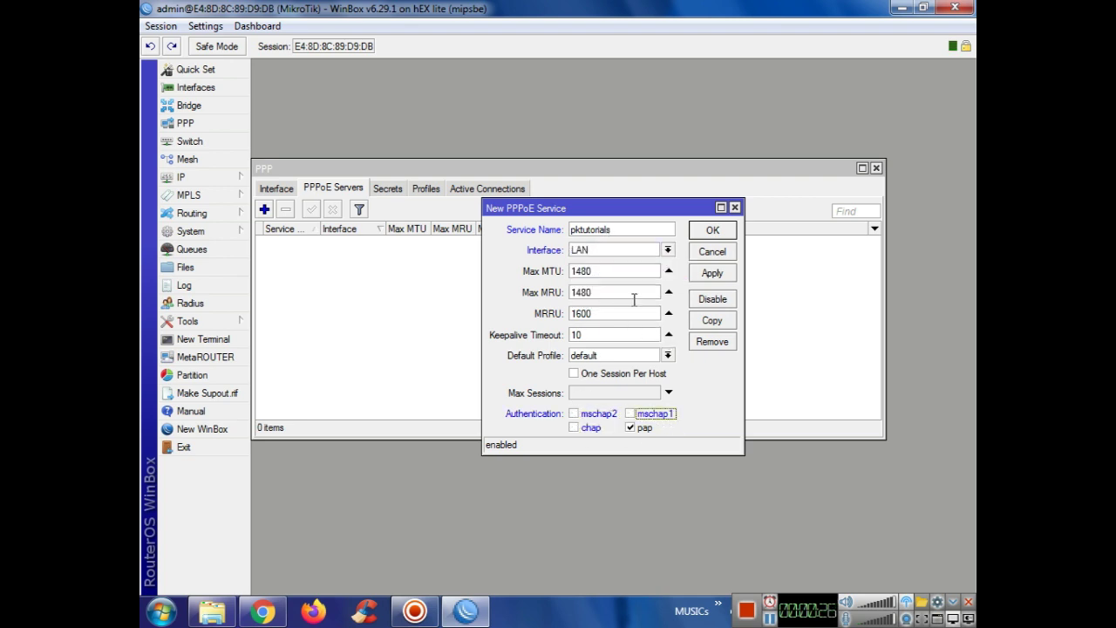
left_click(582, 376)
left_click(712, 273)
left_click(712, 230)
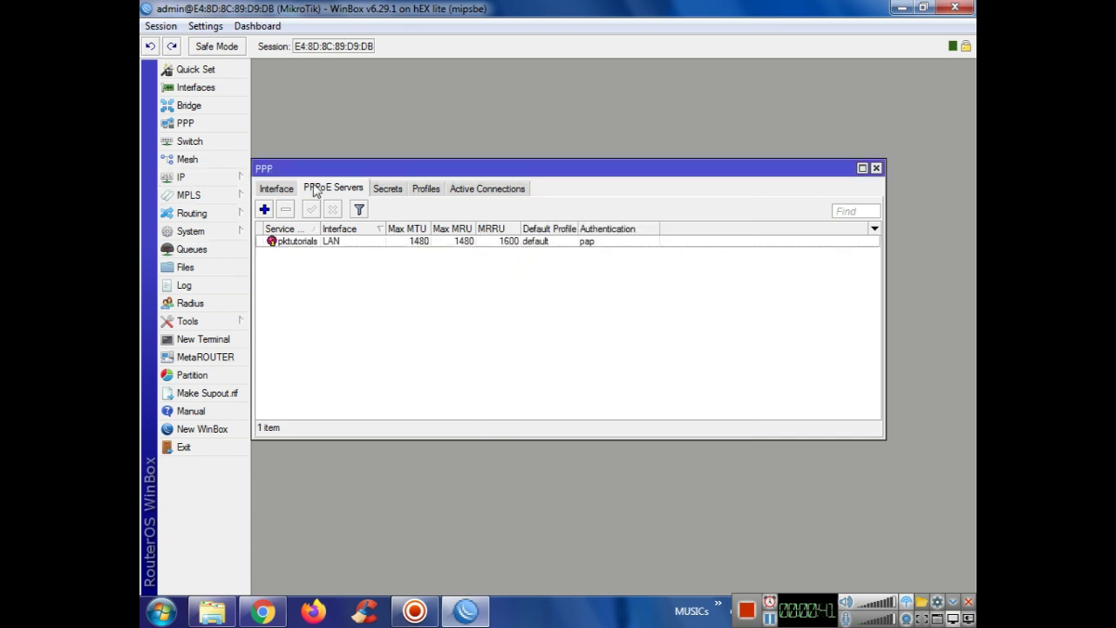
left_click(286, 189)
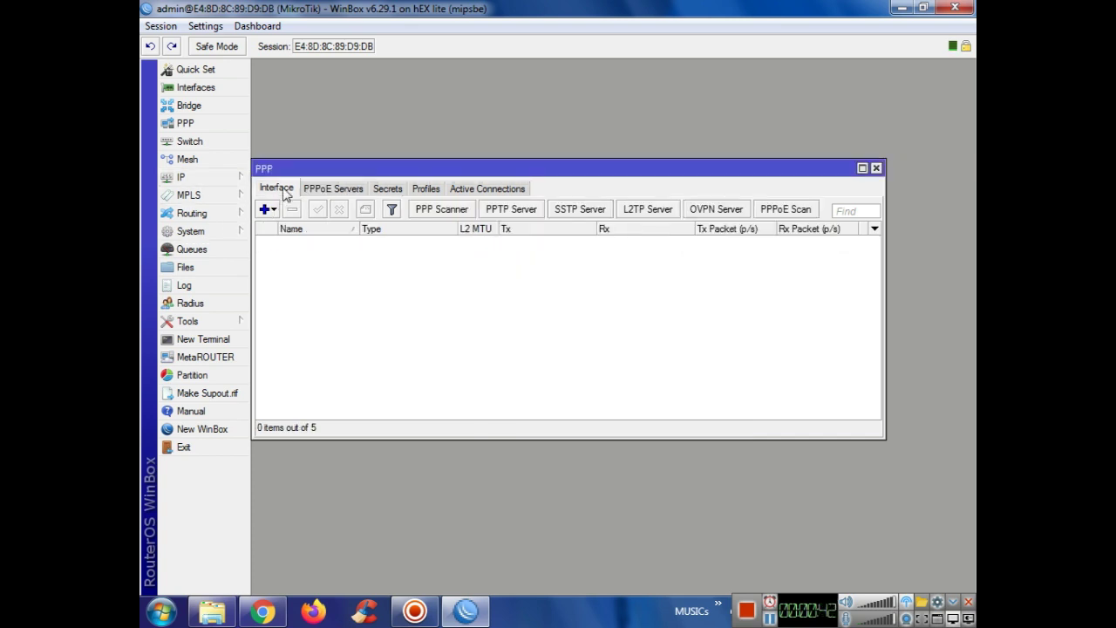
Step: Enable the PPTP server with Max MTU and Max MRU set to 1420
left_click(511, 209)
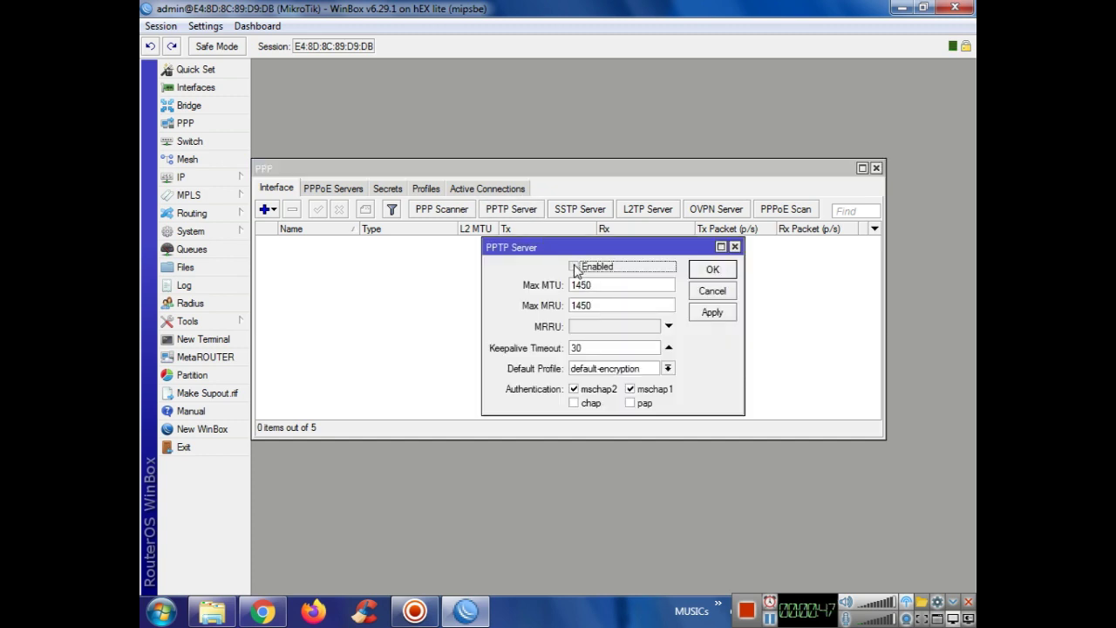
left_click(597, 285)
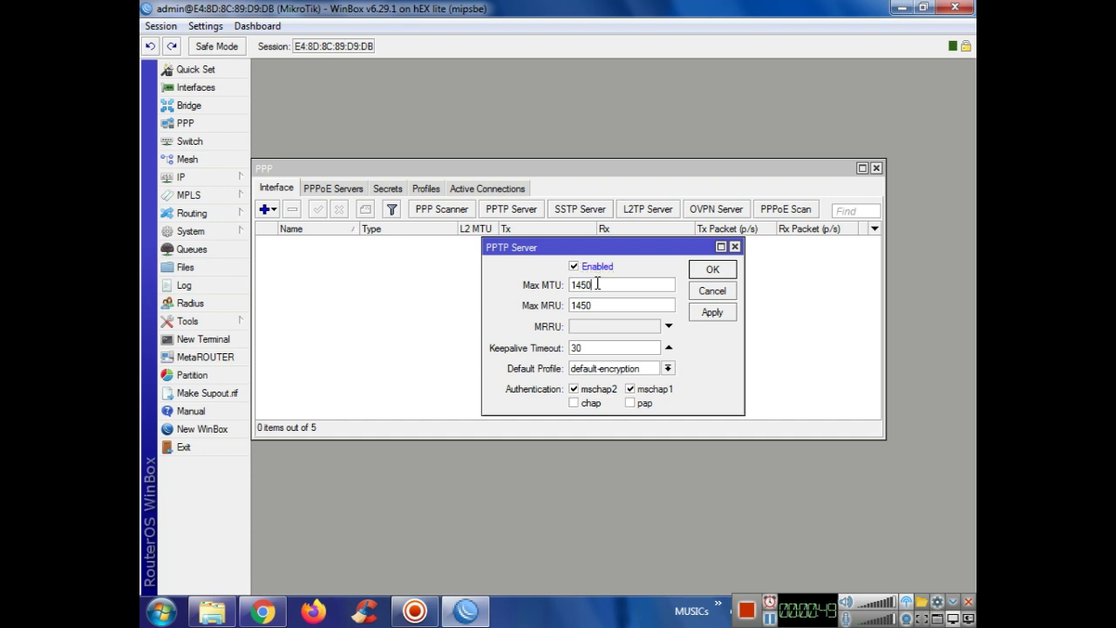
type("20")
left_click_drag(595, 303, 584, 303)
type("20")
left_click(713, 312)
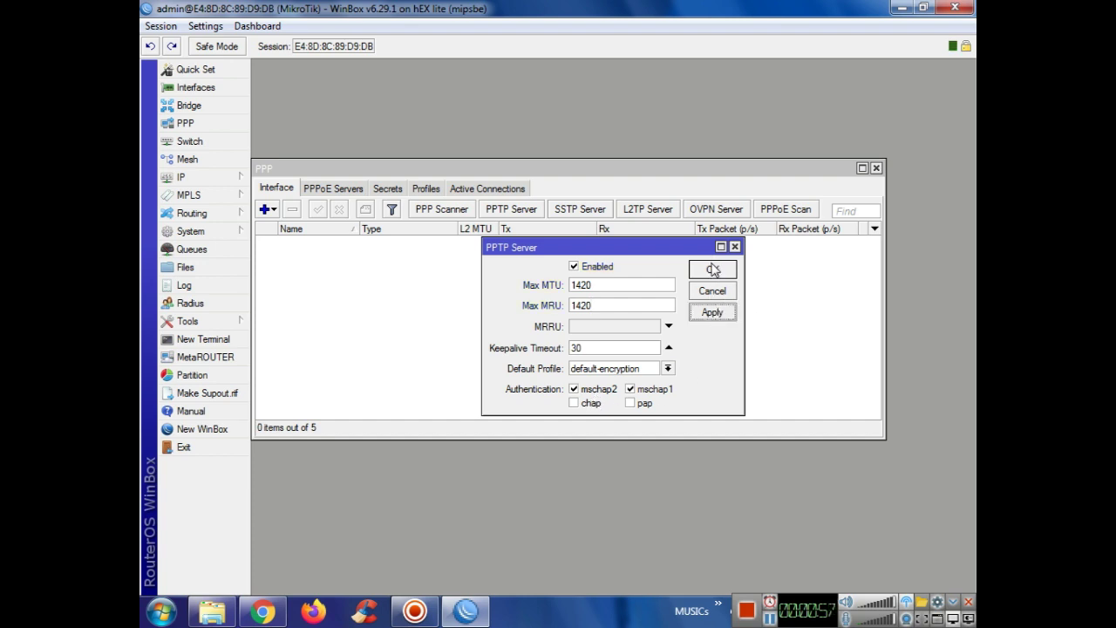
left_click(713, 269)
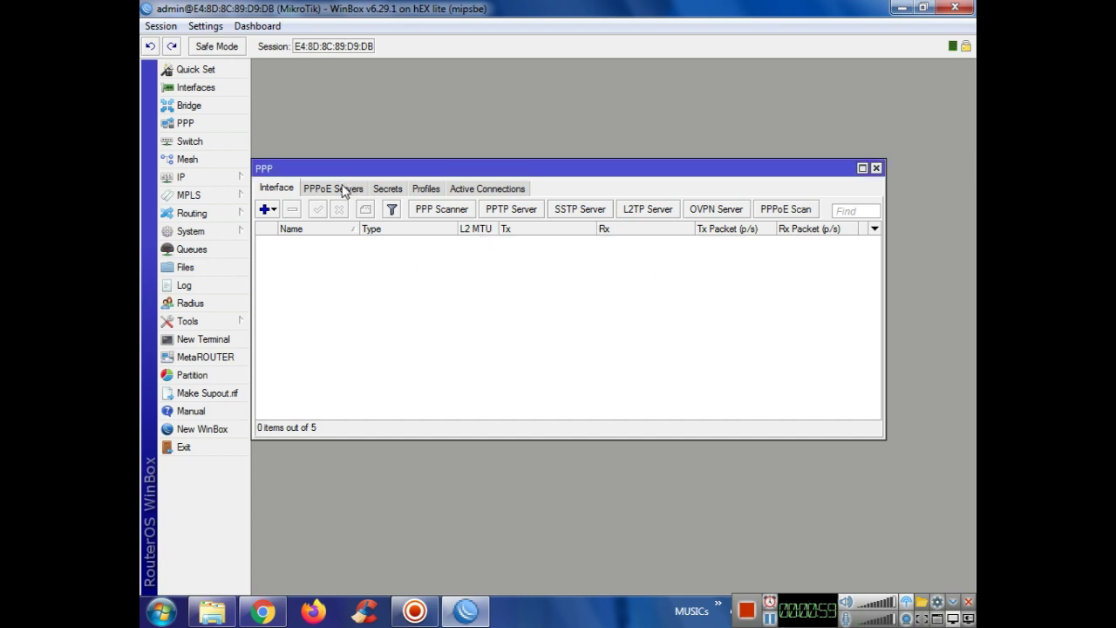
Step: Recheck the PPTP server settings, then review the PPP Secrets and Profiles lists
left_click(507, 209)
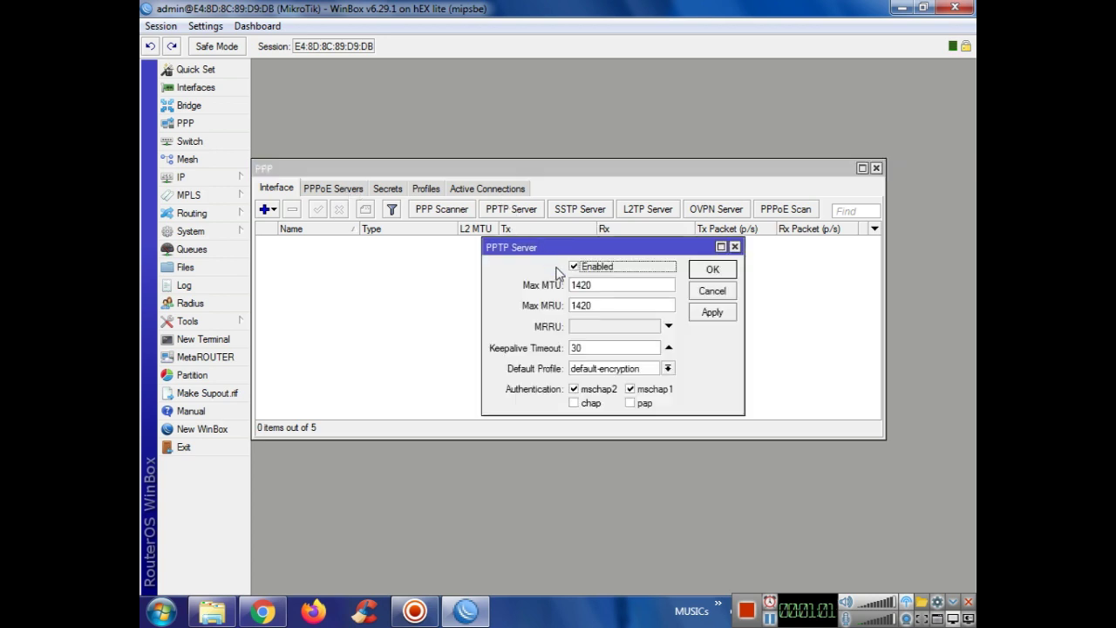
left_click(735, 247)
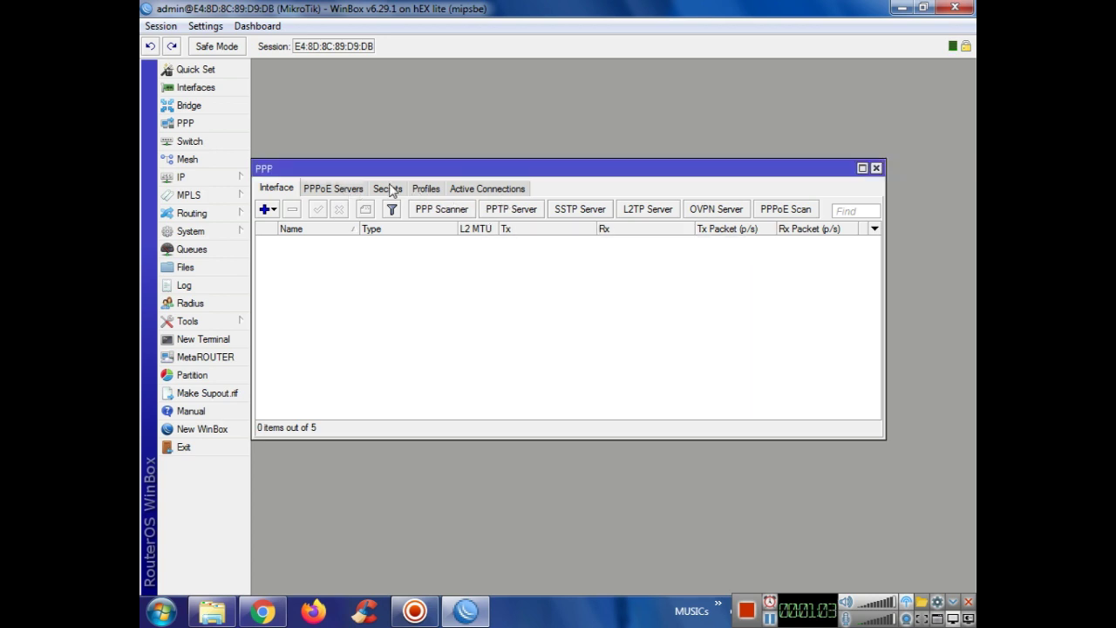
left_click(348, 189)
left_click(383, 189)
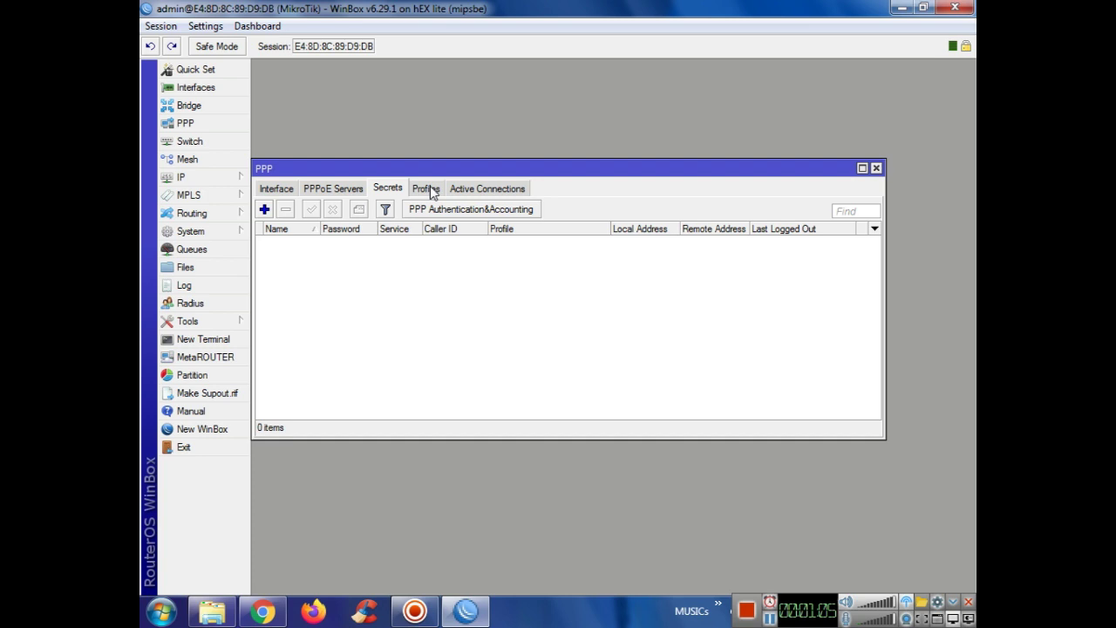
left_click(431, 190)
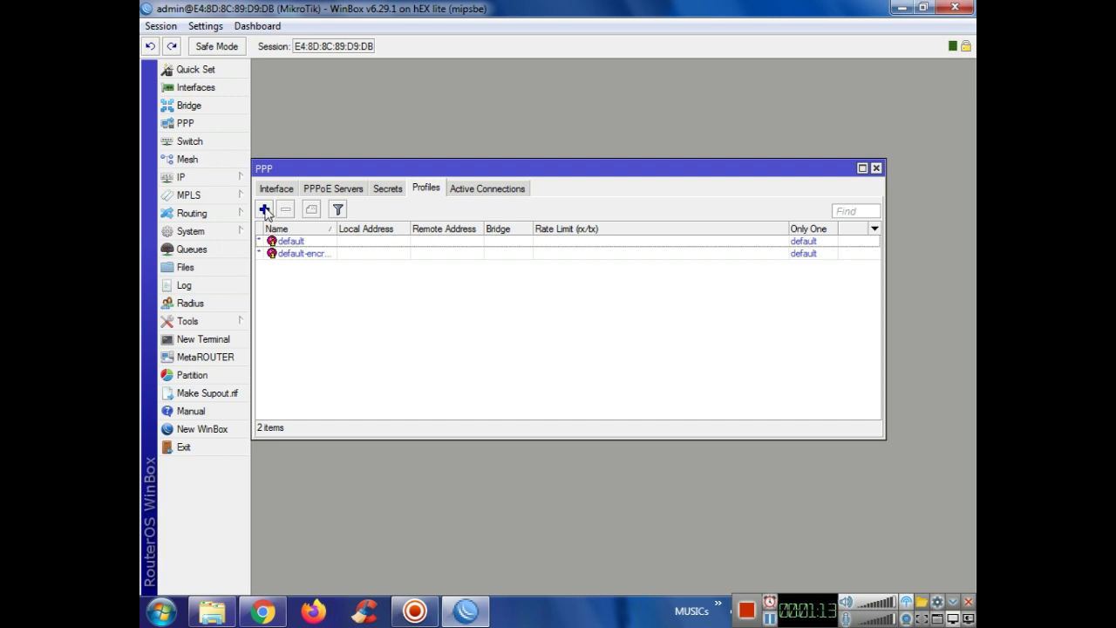
left_click(217, 177)
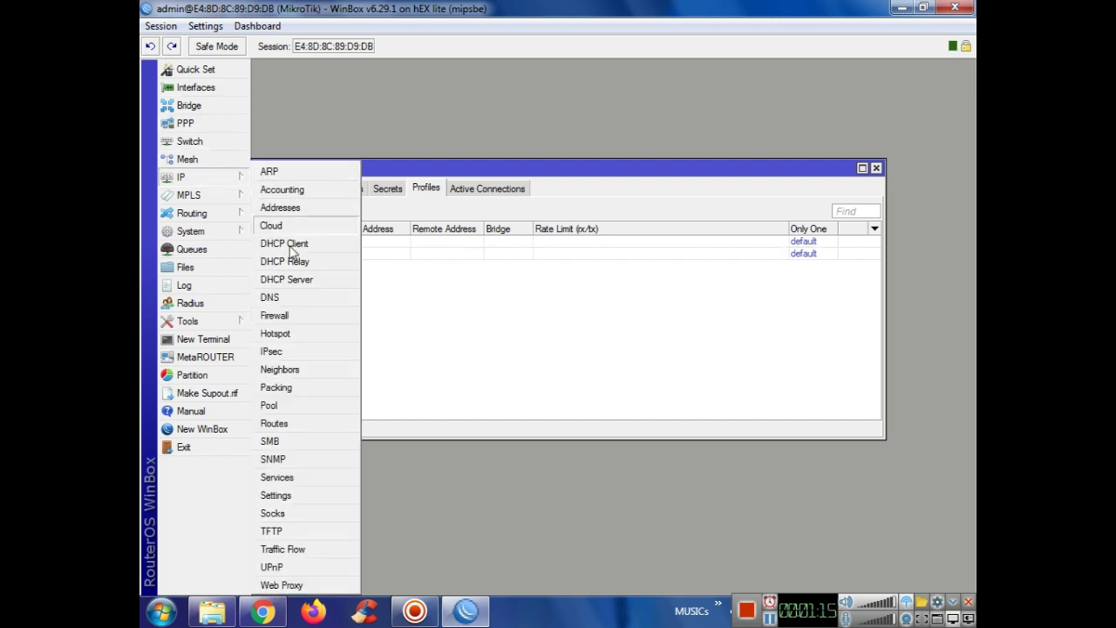
Step: Add a firewall NAT rule with source address 192.168.50.0/24
left_click(285, 321)
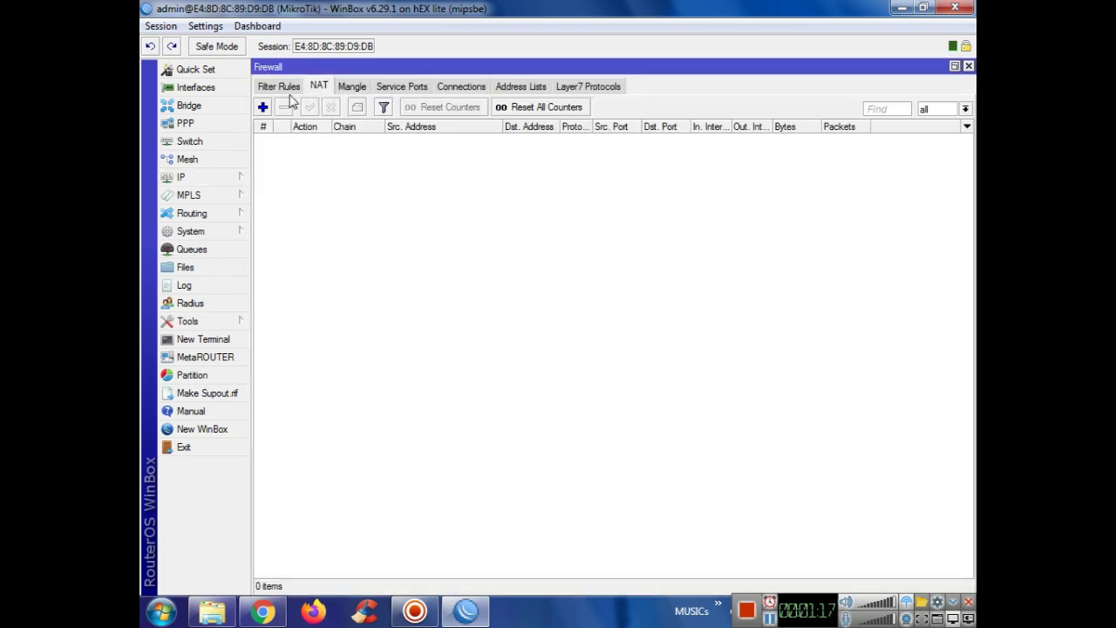
left_click(263, 106)
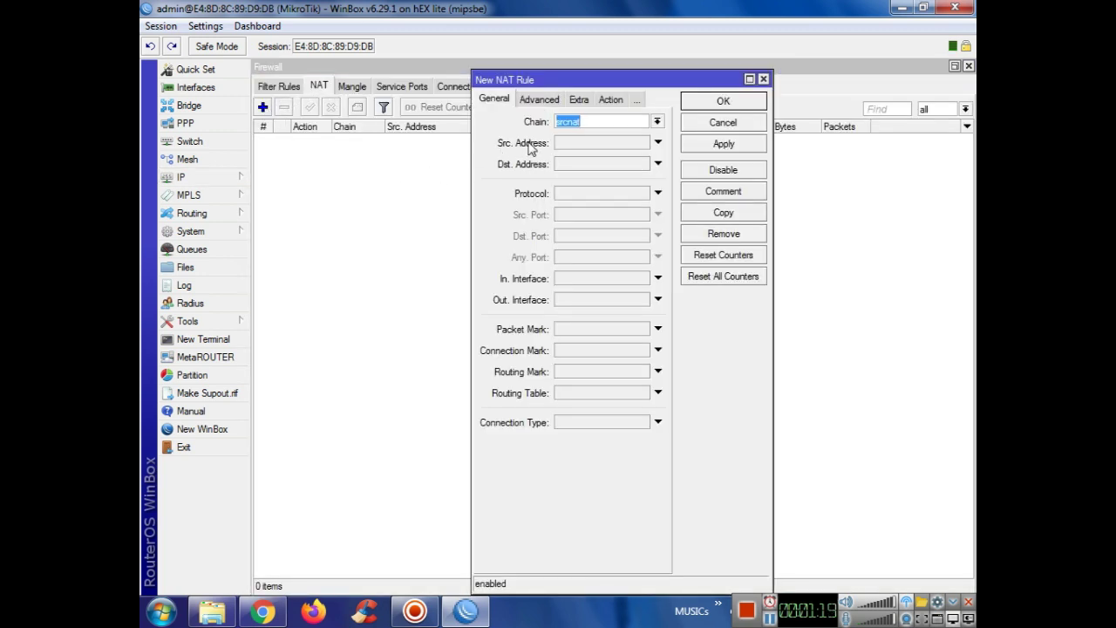
left_click(579, 147)
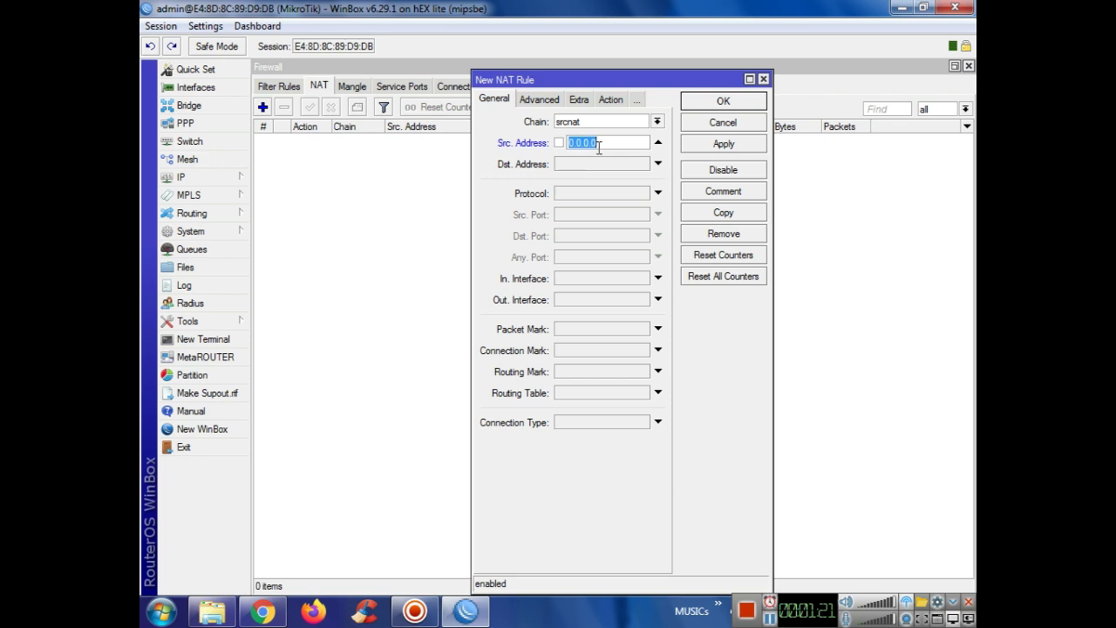
type("192.168.50.0/24")
Step: Set the NAT rule's action to masquerade, save it, and close the Firewall window
left_click(579, 99)
left_click(577, 100)
left_click(558, 122)
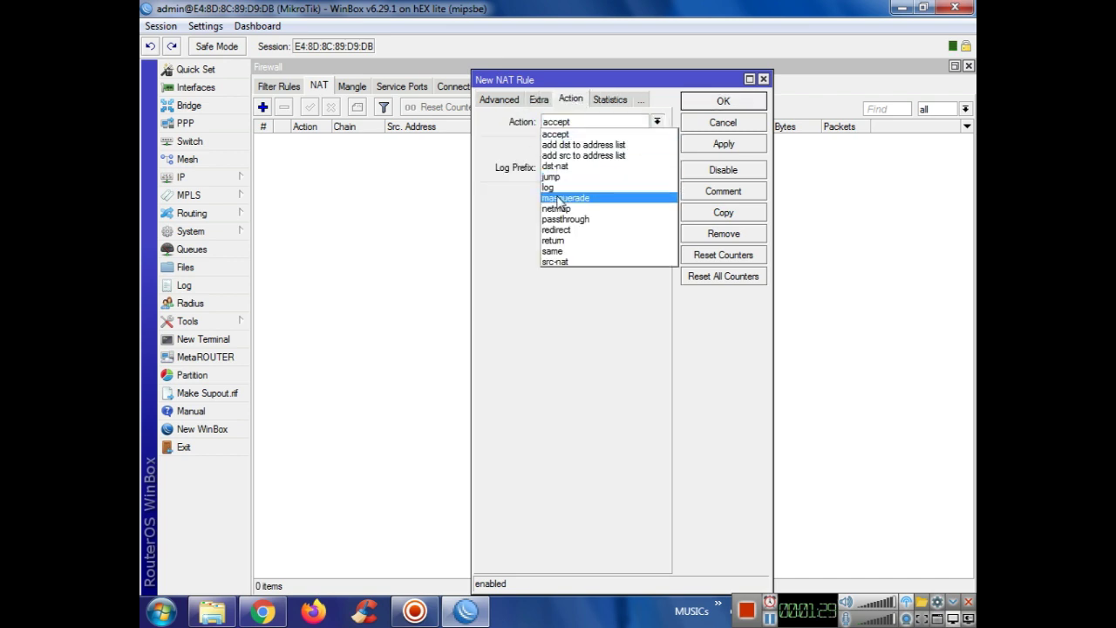
left_click(562, 195)
left_click(707, 149)
left_click(722, 101)
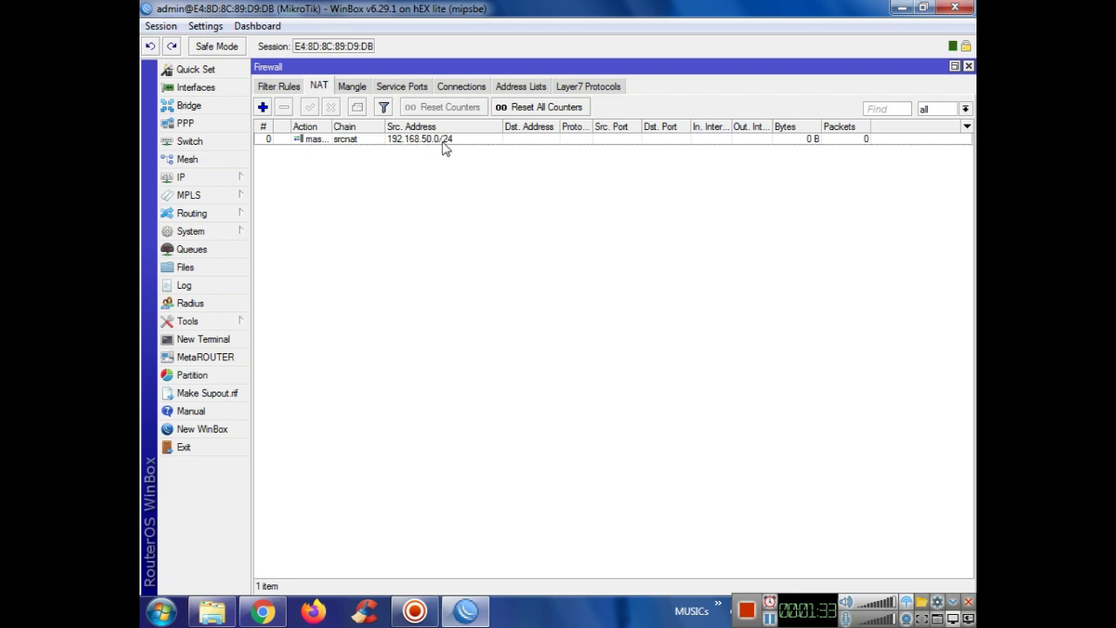
left_click(967, 66)
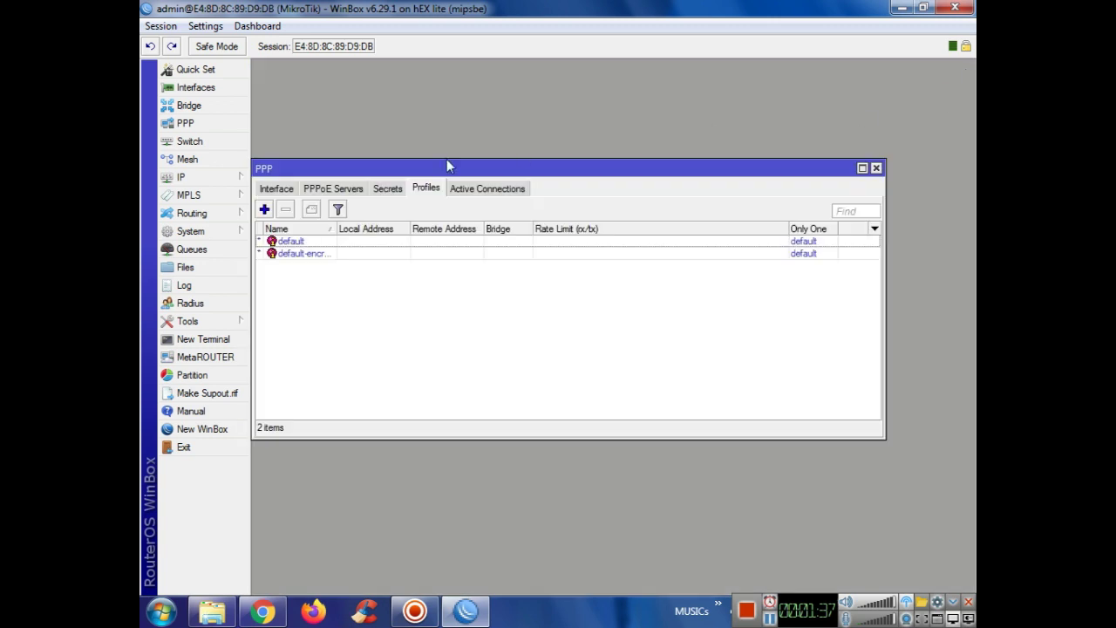
Step: Add a new entry in IP > Pool named ppp-pool
left_click(218, 177)
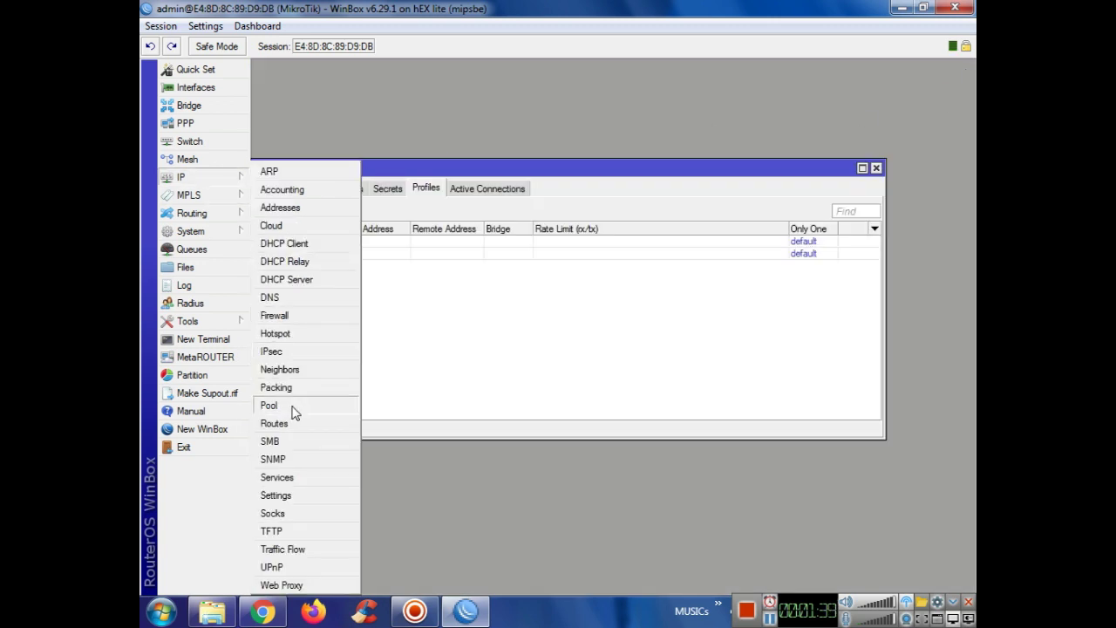
left_click(293, 408)
left_click(449, 236)
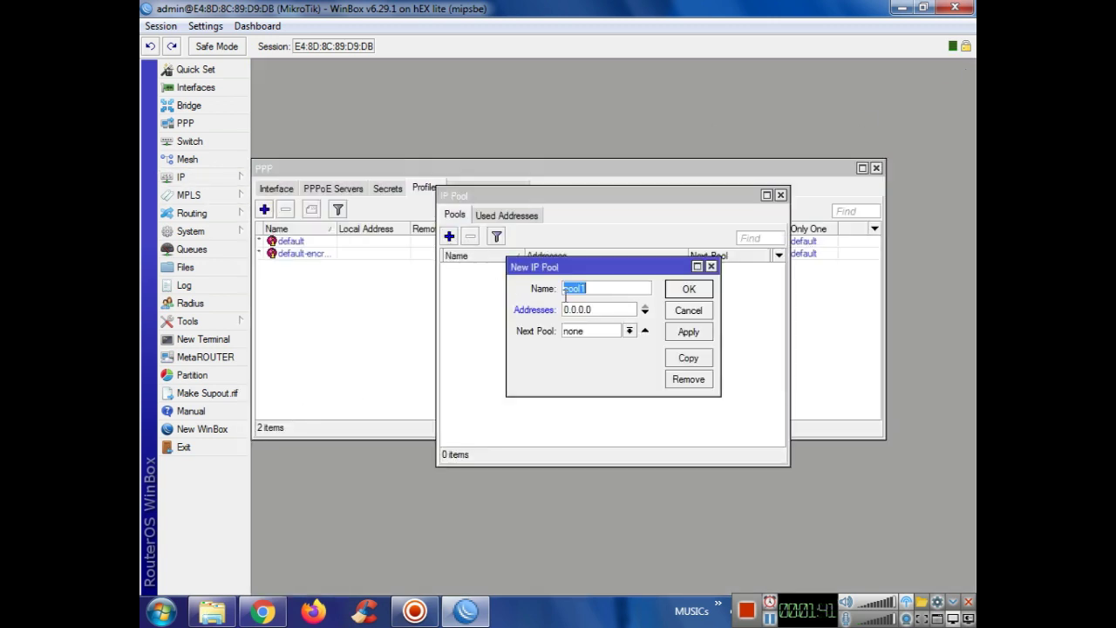
type("ppp-pool")
key("Tab")
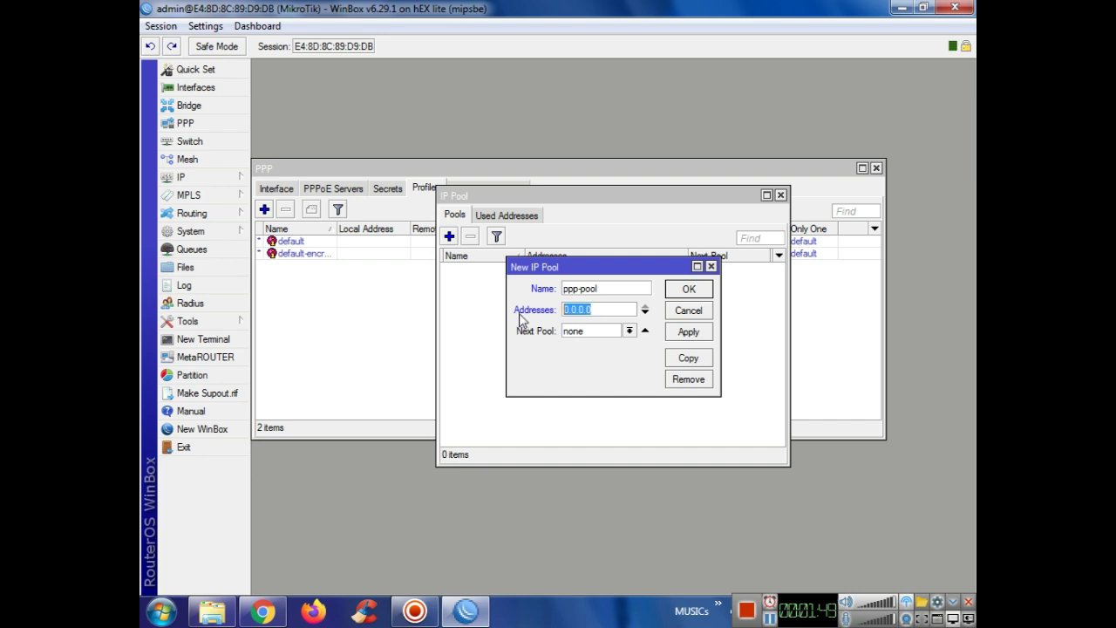
left_click(212, 178)
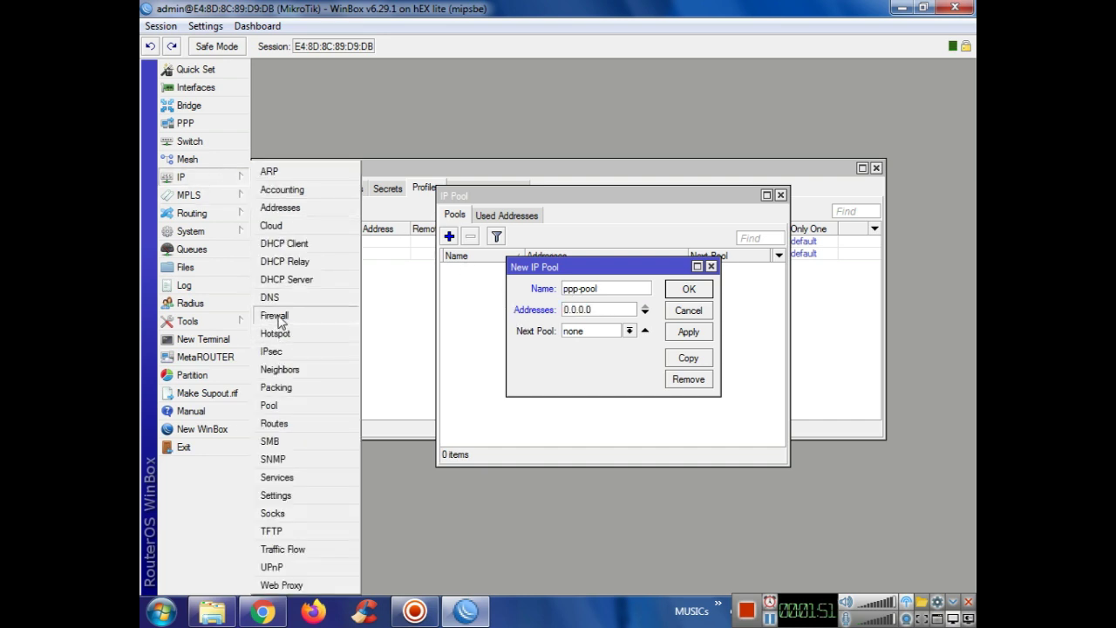
Step: Open the srcnat rule and copy the 192.168.50 part of its source address
left_click(275, 316)
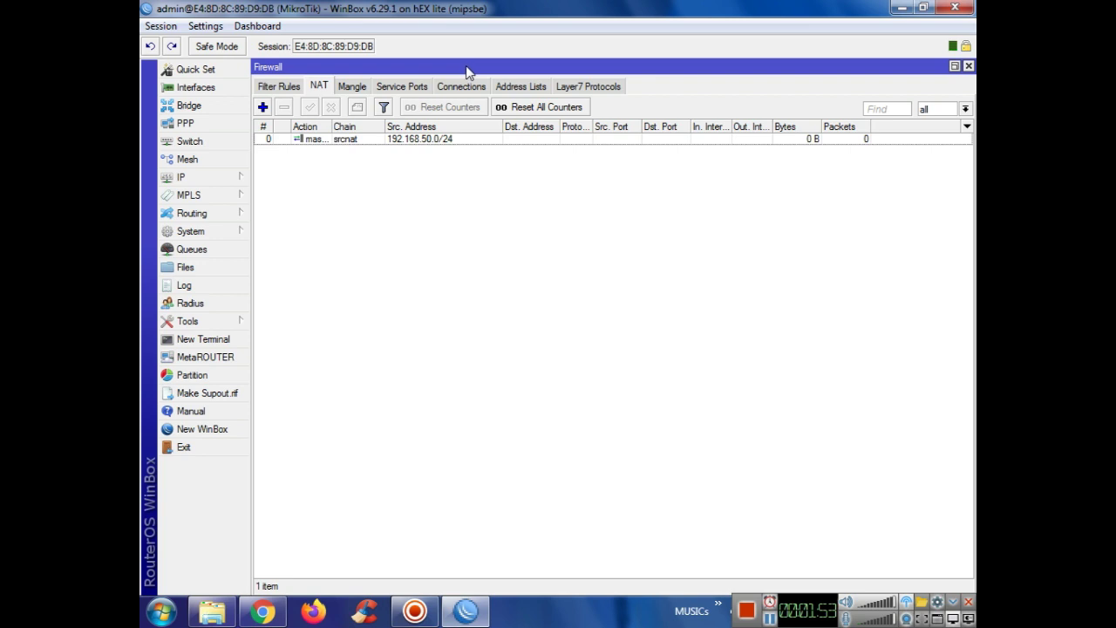
left_click_drag(527, 71, 529, 161)
left_click_drag(254, 151, 593, 332)
left_click_drag(663, 244, 427, 103)
double_click(420, 181)
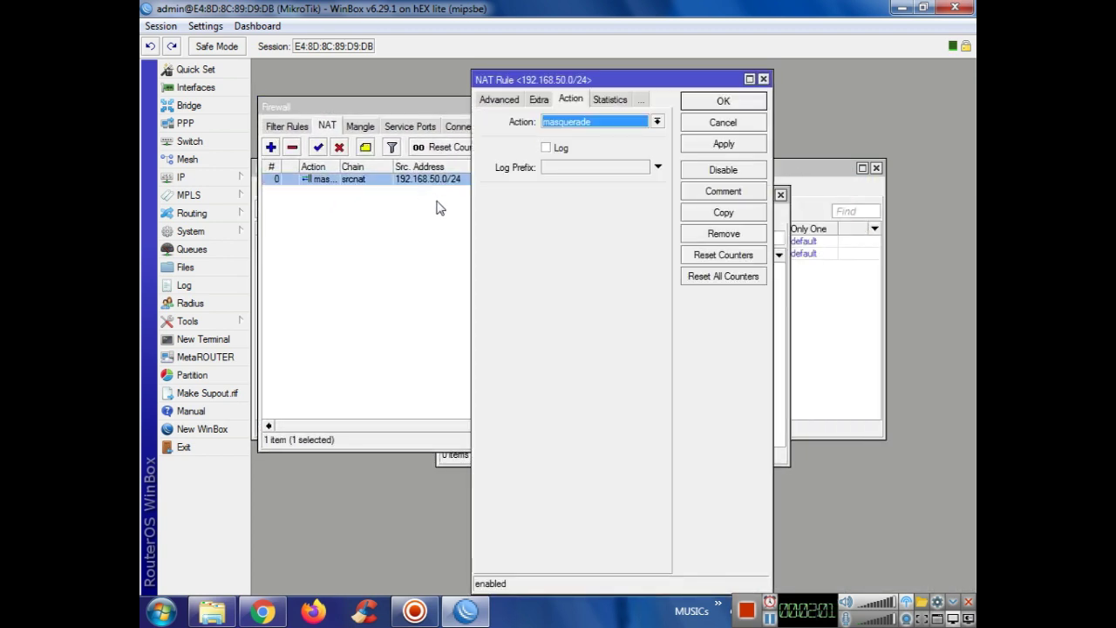
left_click(496, 101)
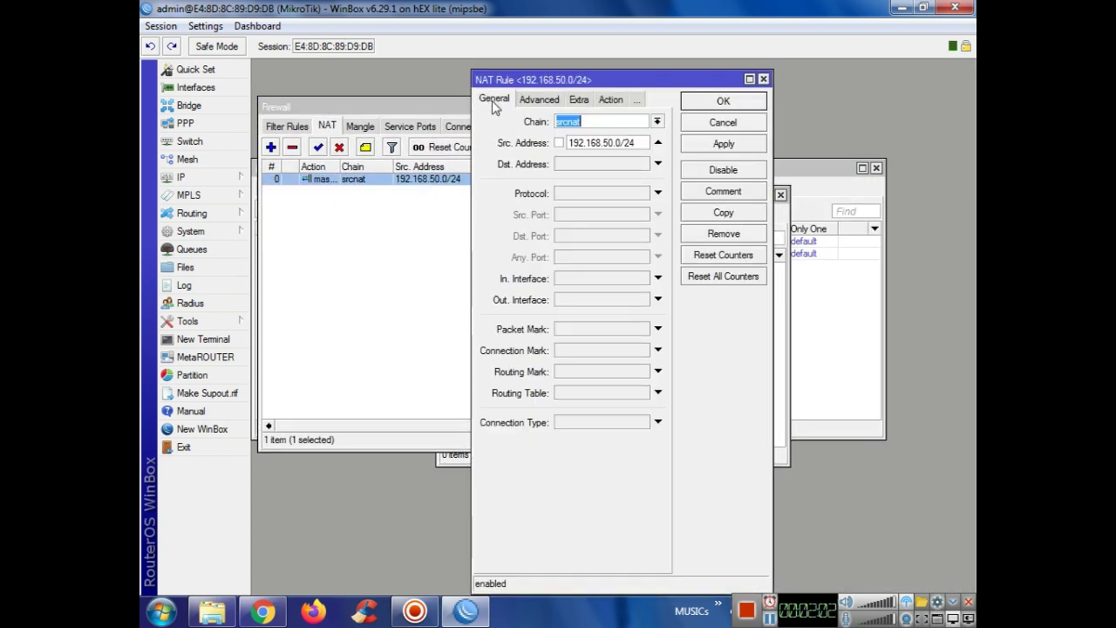
left_click_drag(641, 145, 516, 150)
double_click(612, 146)
key("ctrl+c")
Step: Close the rule and Firewall window, then paste the prefix into ppp-pool's Addresses field
left_click(718, 123)
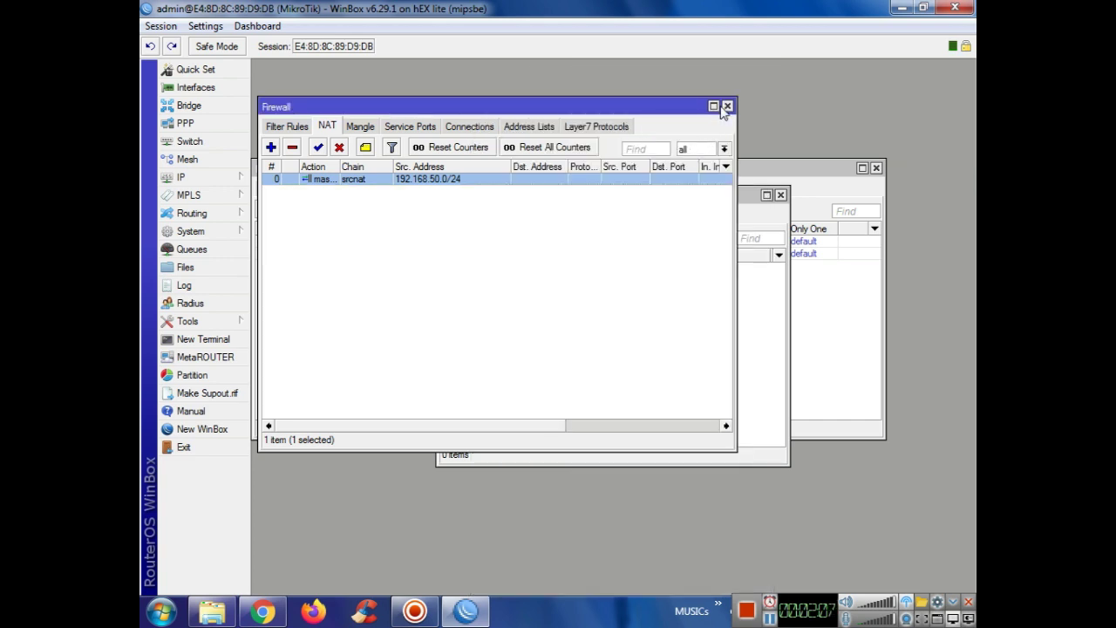
left_click(727, 106)
double_click(597, 312)
key("ctrl+v")
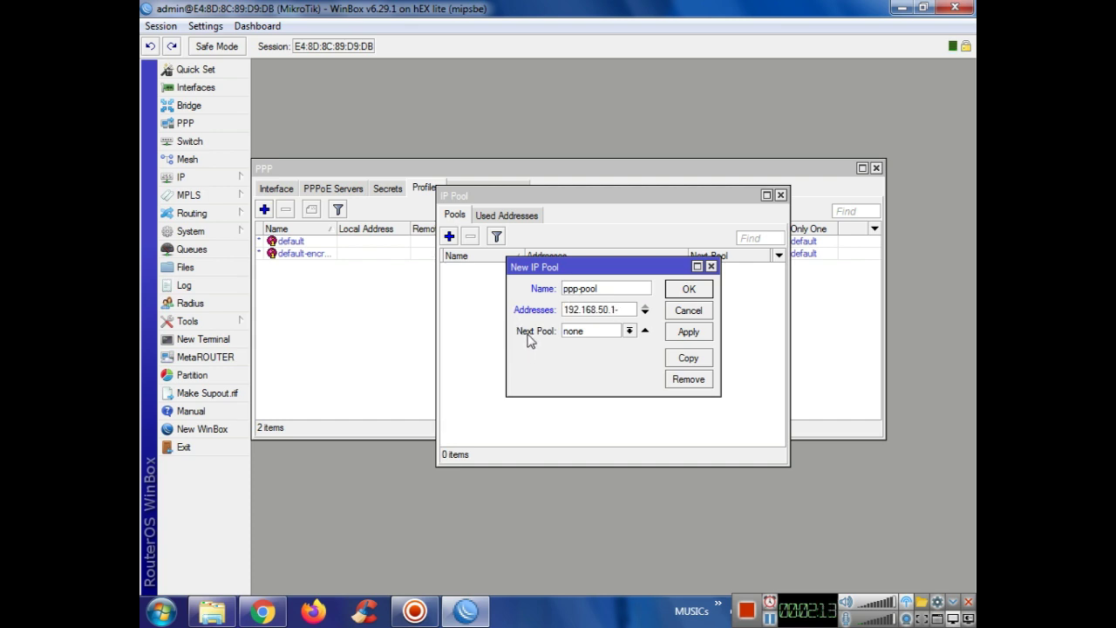
Step: Complete the ppp-pool range as 192.168.50.1-192.168.50.254 and save the pool
type(".1-192.1")
type("68.50.254")
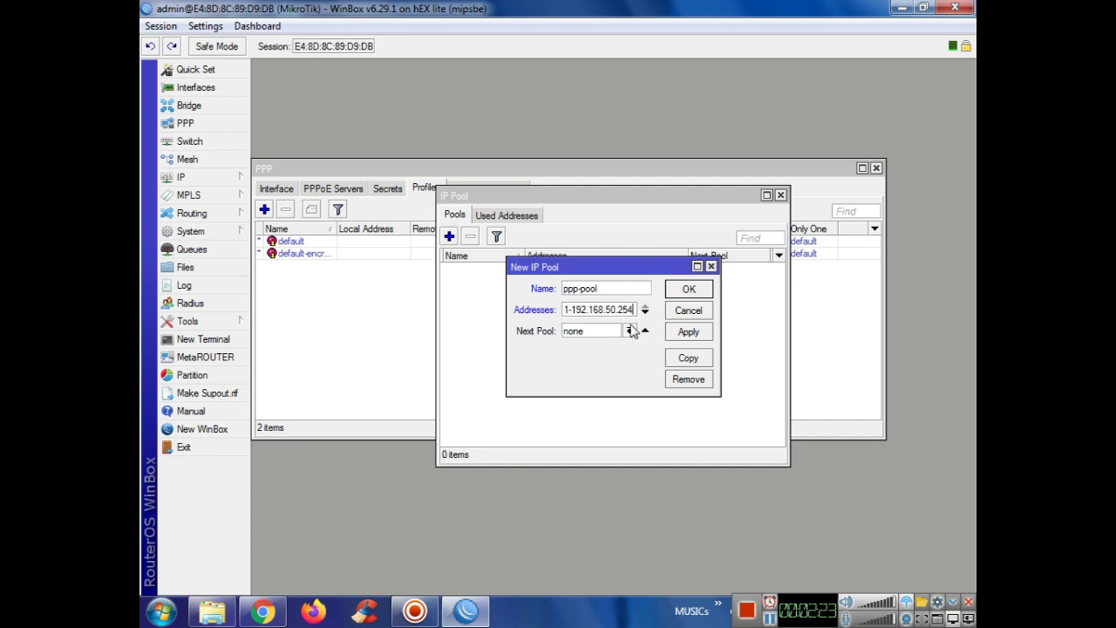
left_click(688, 331)
left_click(688, 288)
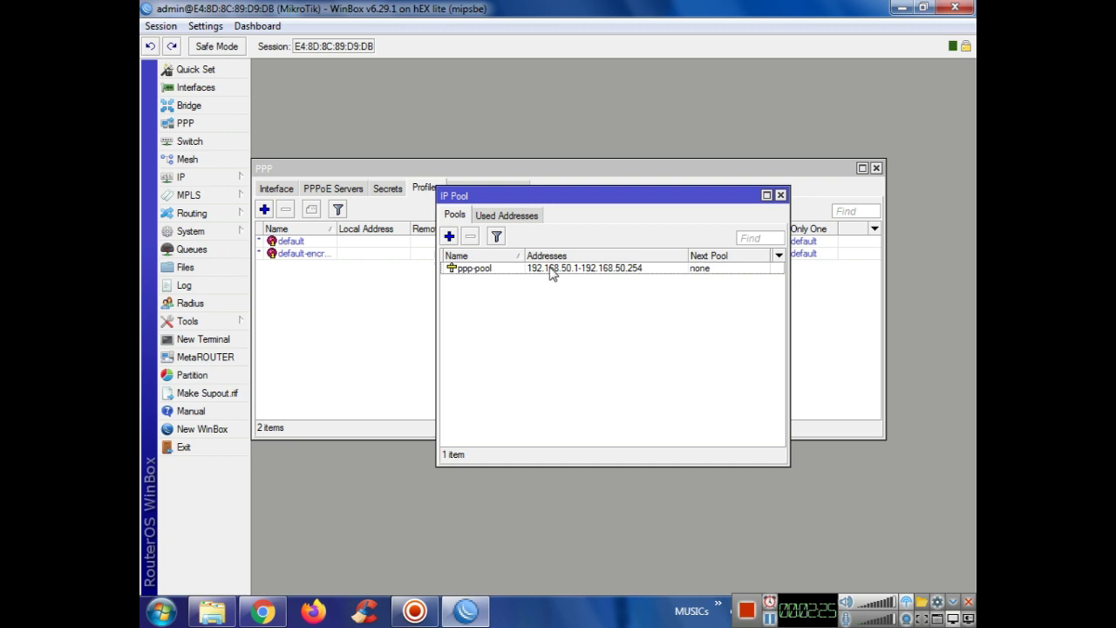
left_click(780, 196)
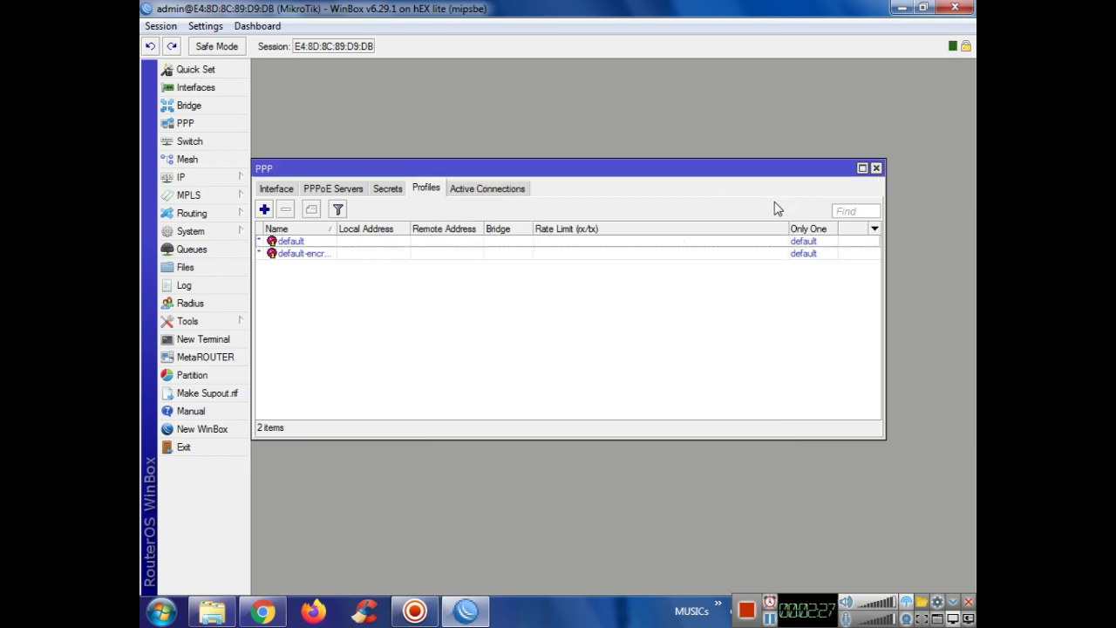
left_click(264, 210)
Step: Name the profile 1Mb-uptp-3mb and set its local address to 192.168.20.1
left_click(529, 109)
left_click(490, 108)
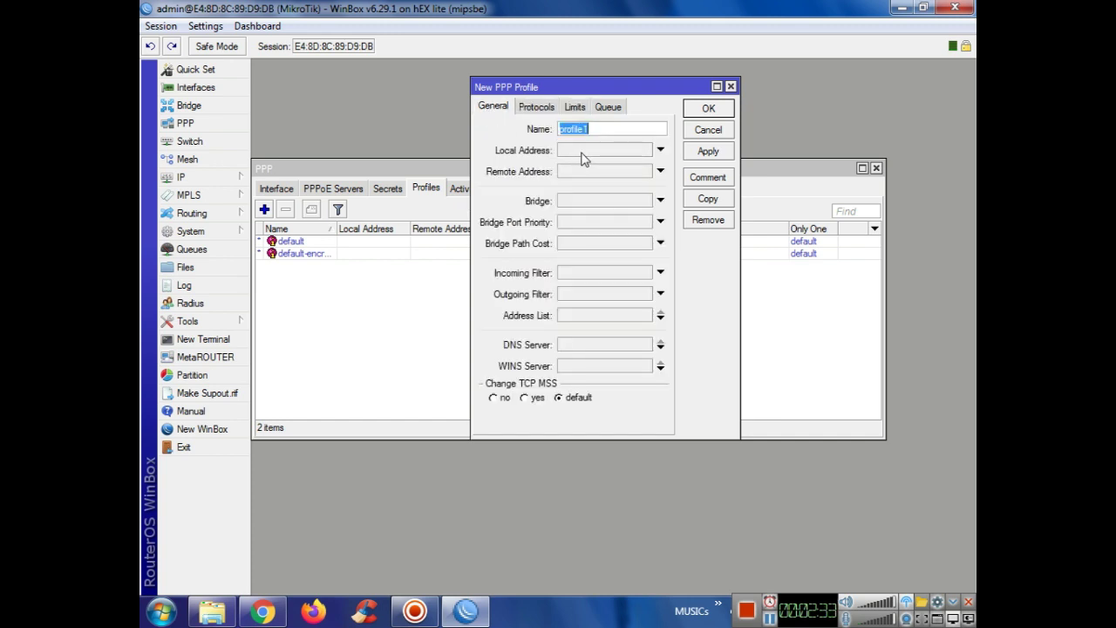
type("1Mb-uptp-3mb")
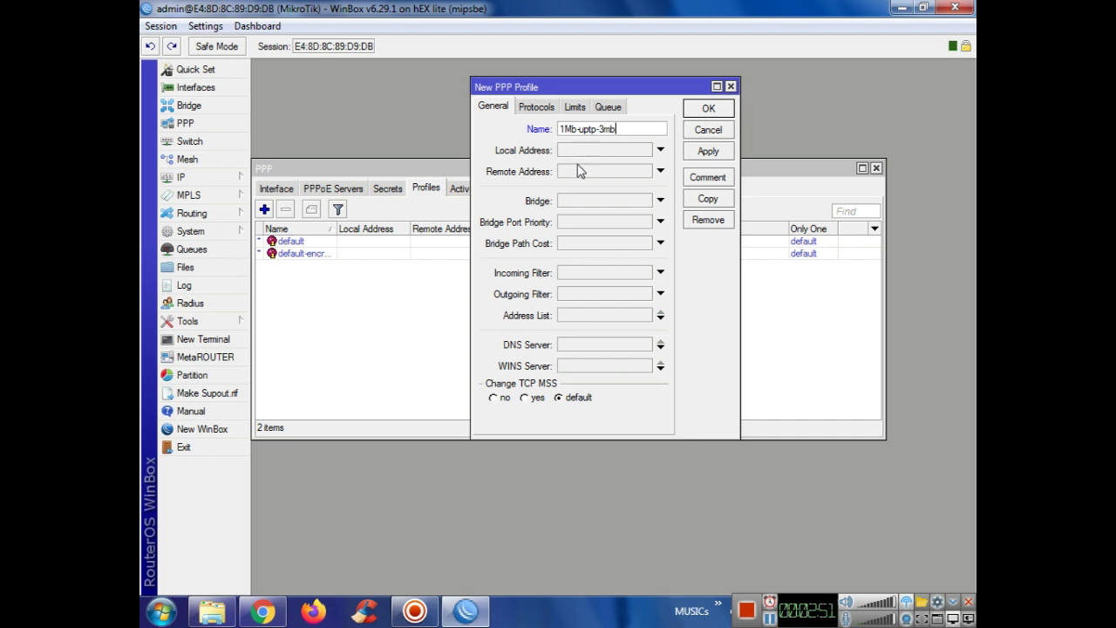
left_click(599, 152)
left_click(644, 151)
left_click(645, 152)
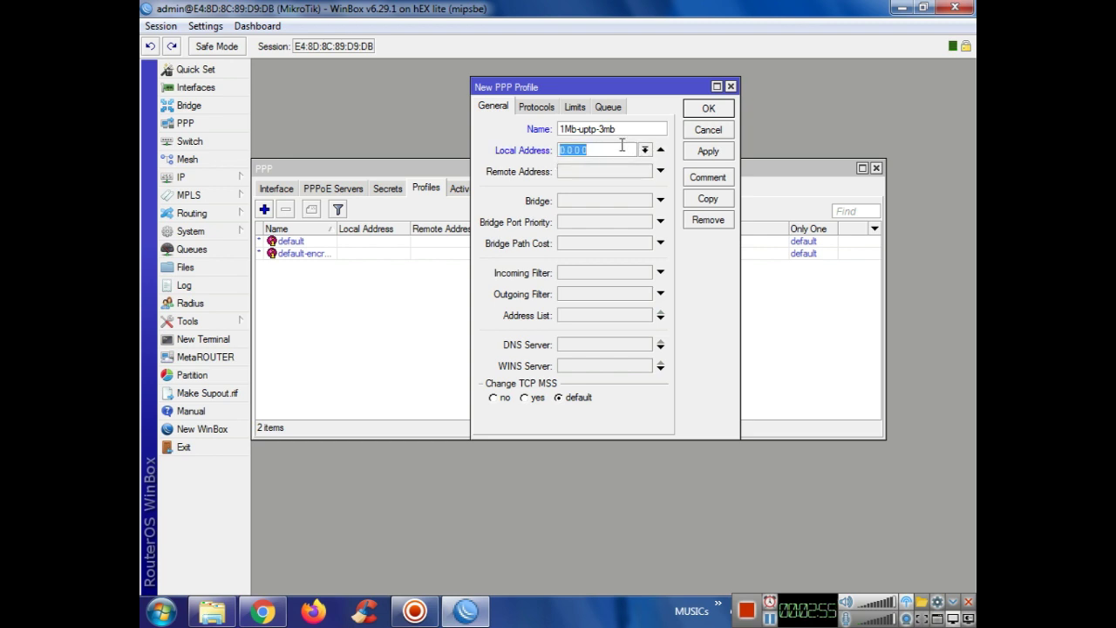
type("192.168.20.1")
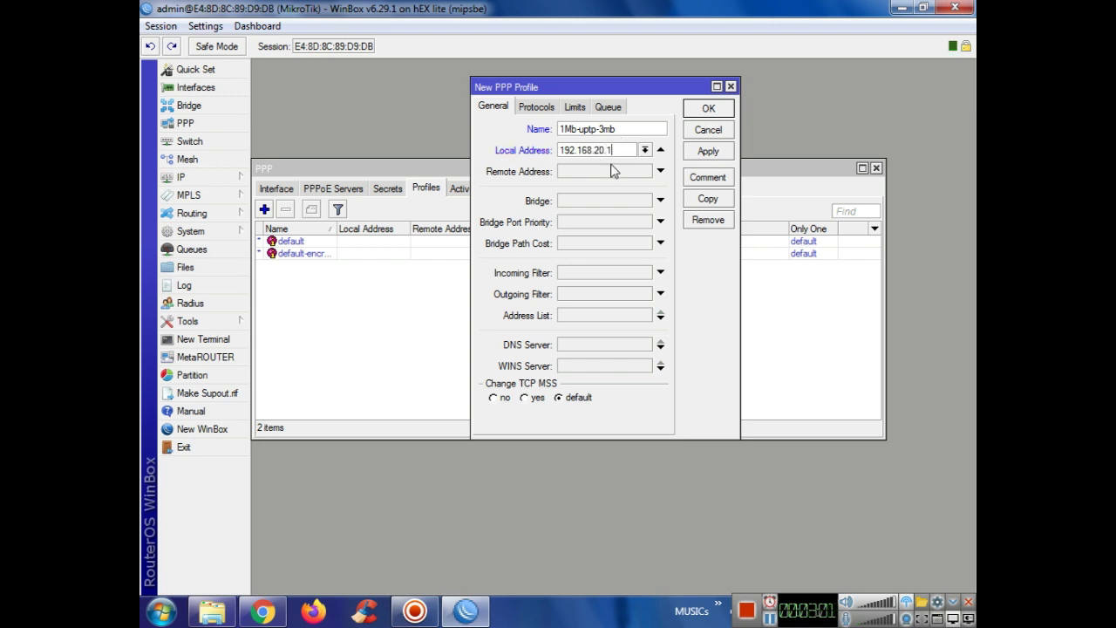
Step: Set the profile's remote address to ppp-pool and DNS server to 192.168.10.1
left_click(620, 172)
left_click(645, 172)
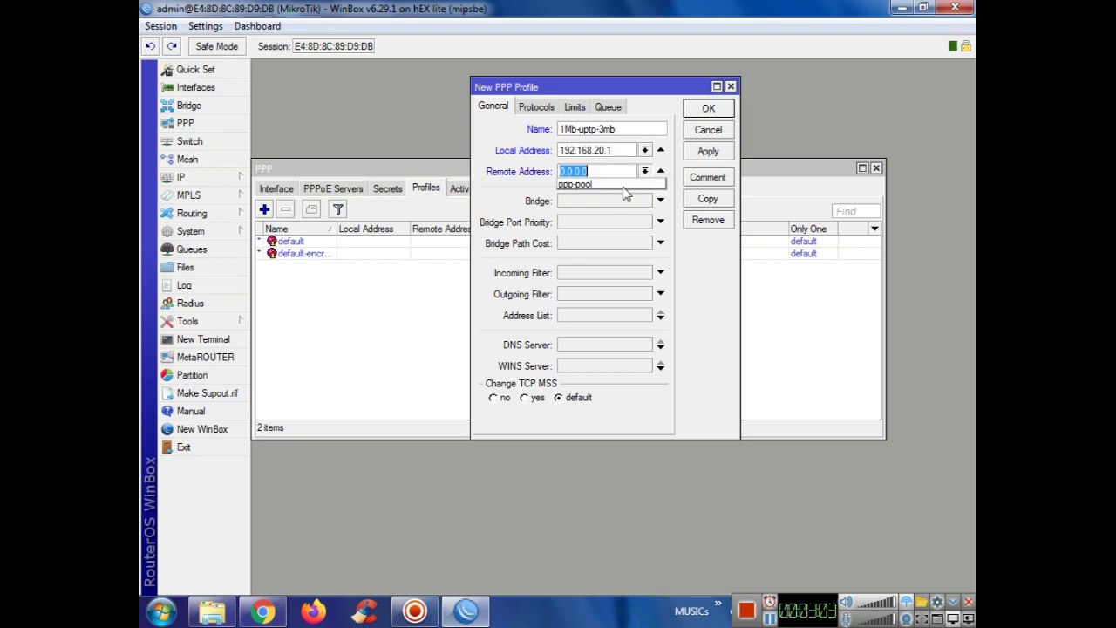
left_click(575, 185)
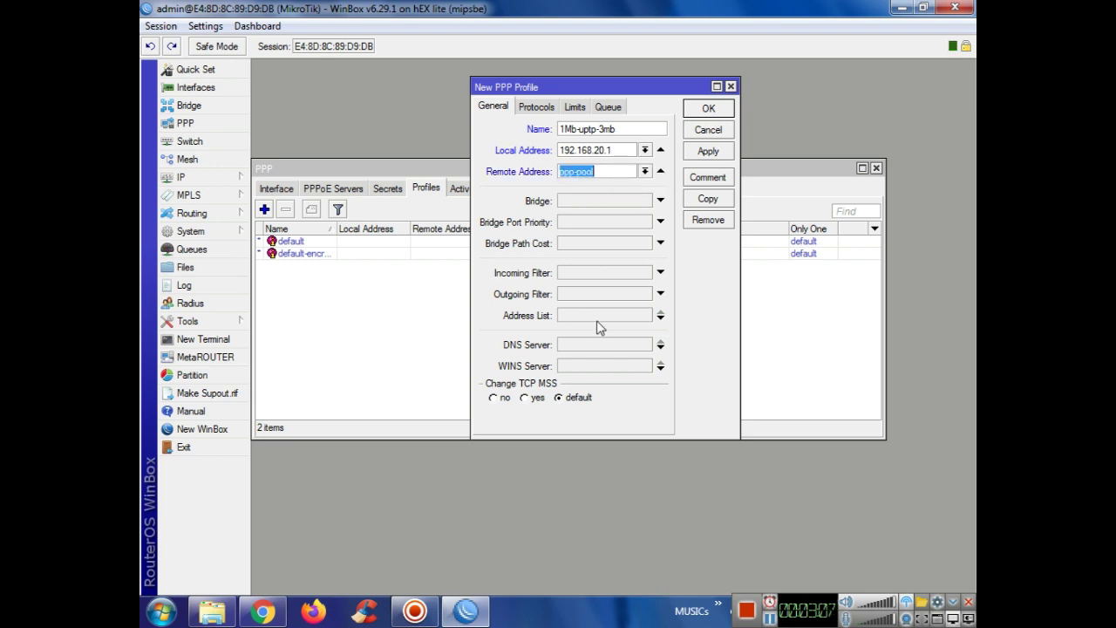
left_click(596, 348)
type("192.168.10.1")
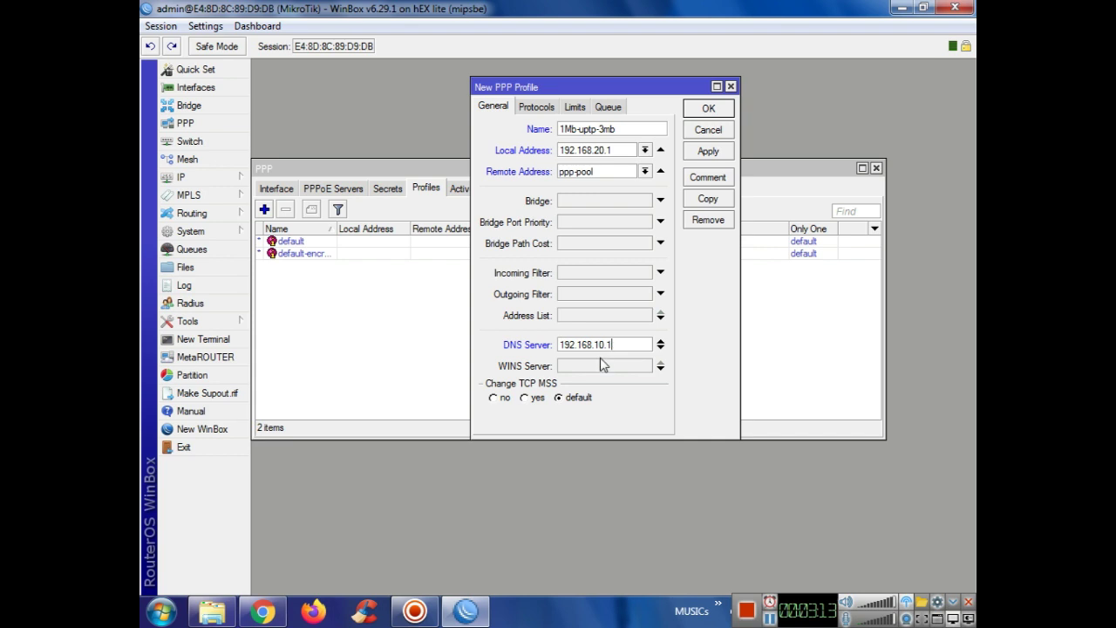
left_click(536, 106)
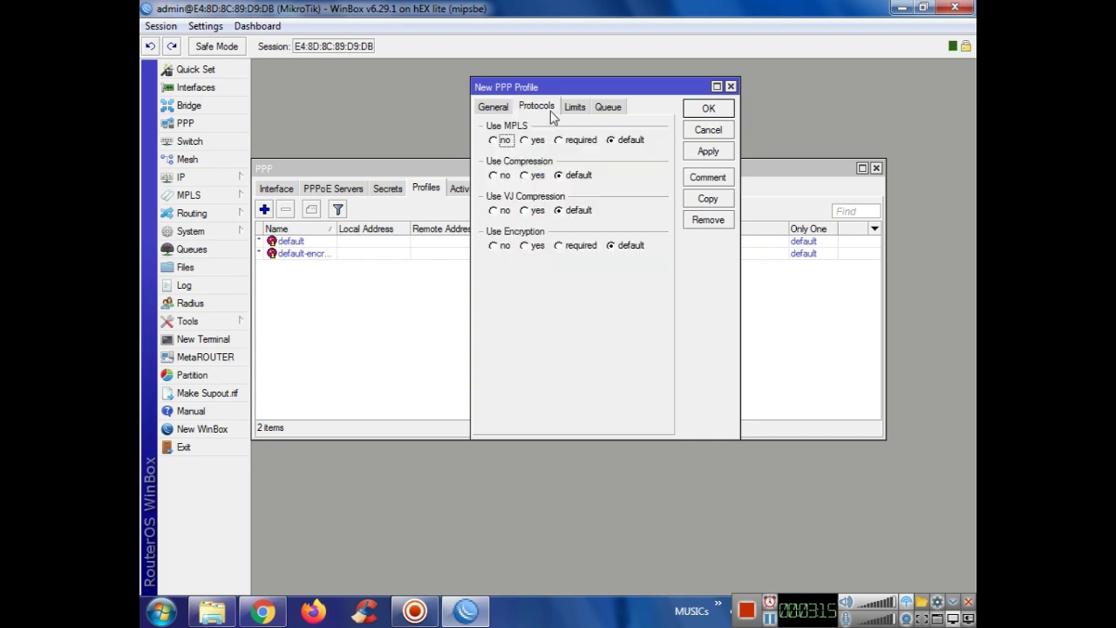
left_click(576, 109)
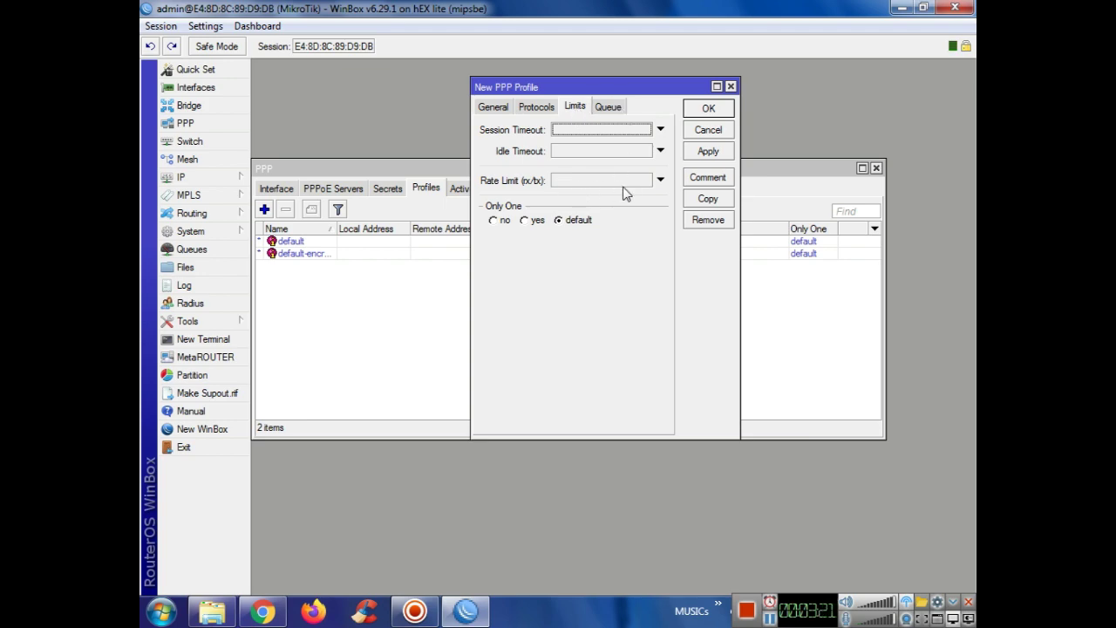
Step: Copy the burst rate-limit line from the 'mean' notes file into the WinBox profile, with Only One on
left_click(465, 610)
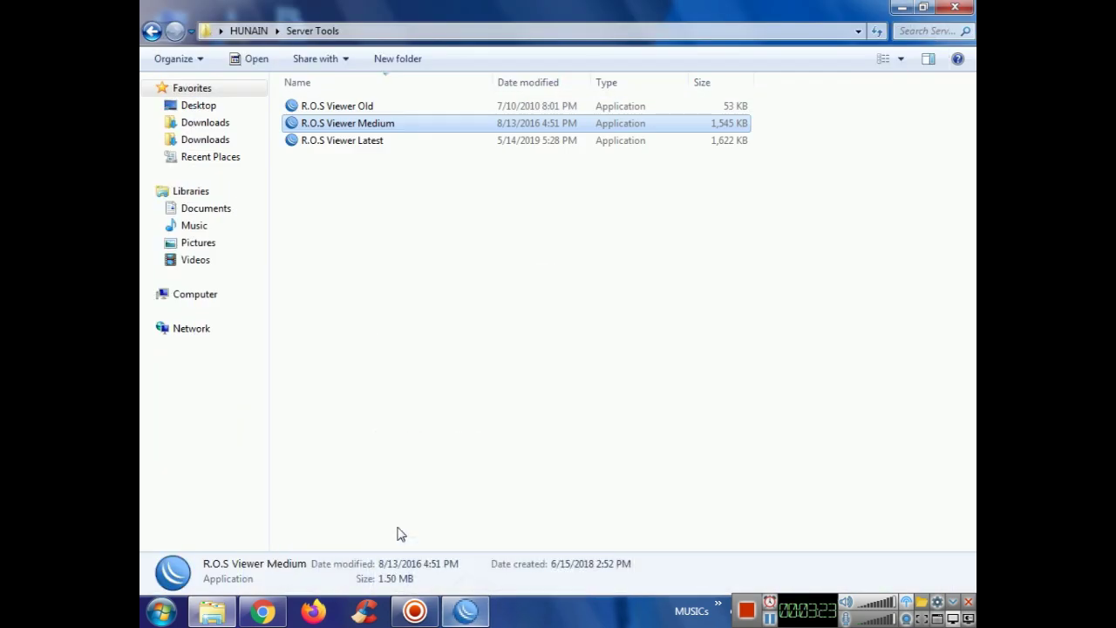
left_click(954, 7)
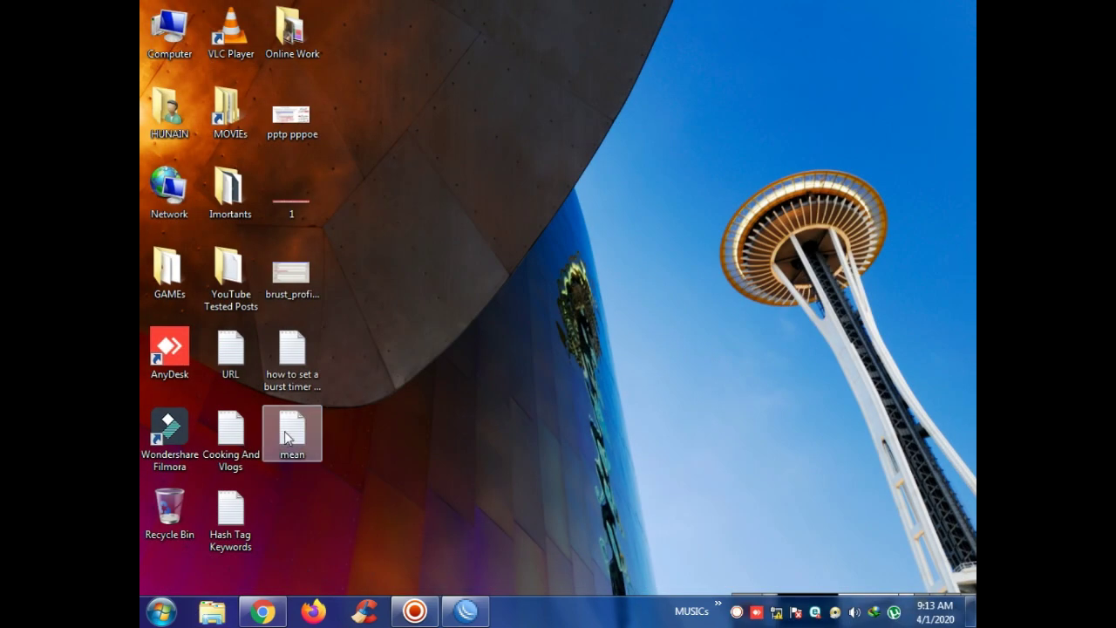
double_click(292, 436)
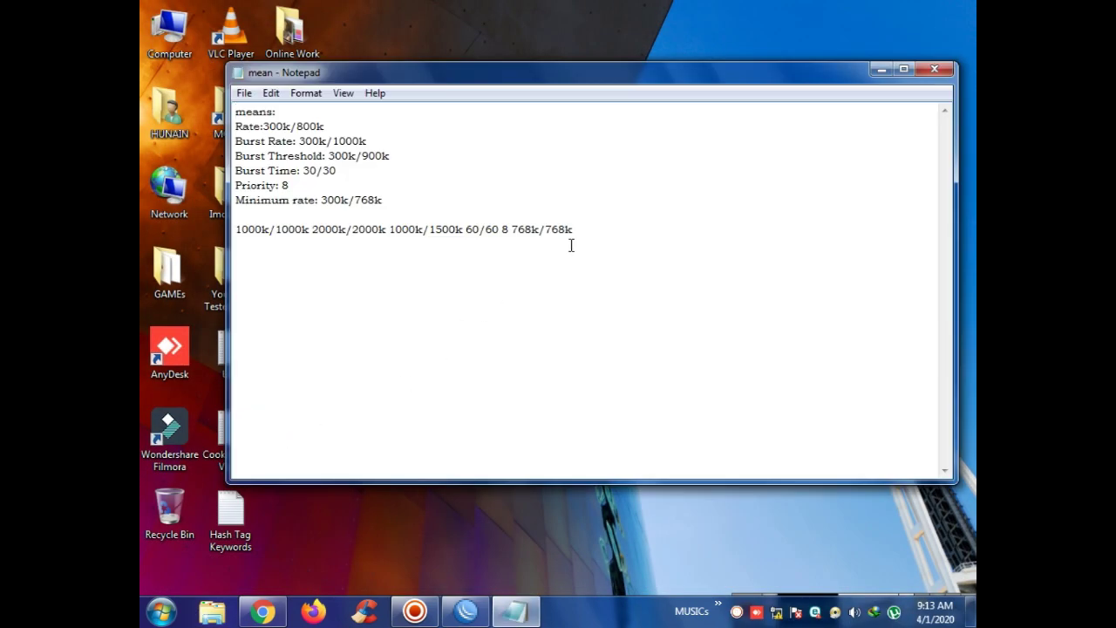
left_click_drag(576, 229, 243, 230)
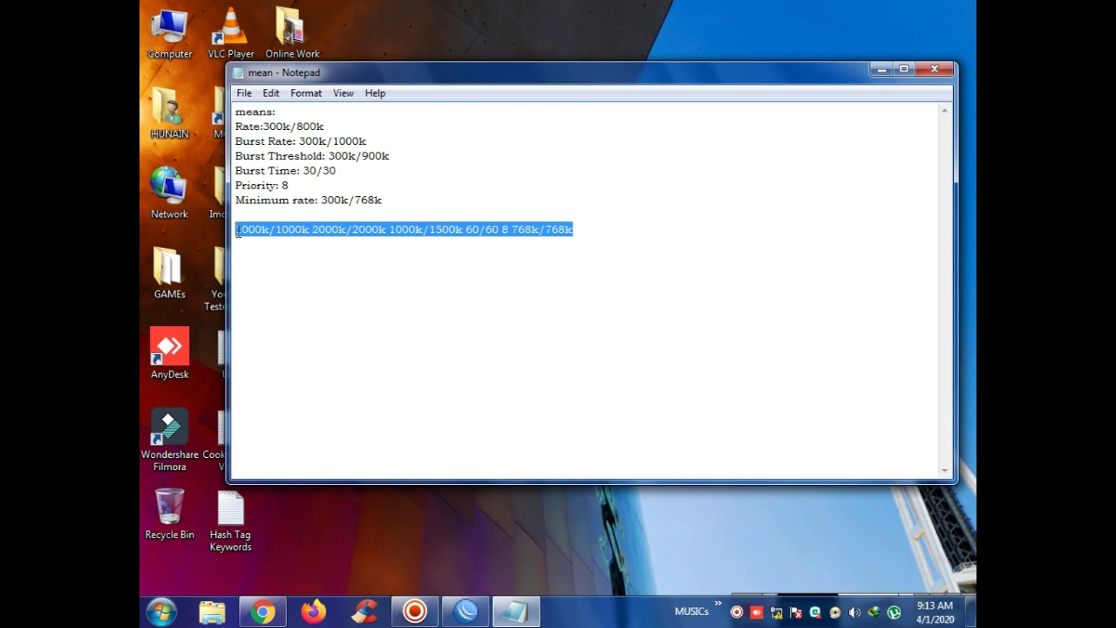
left_click(514, 610)
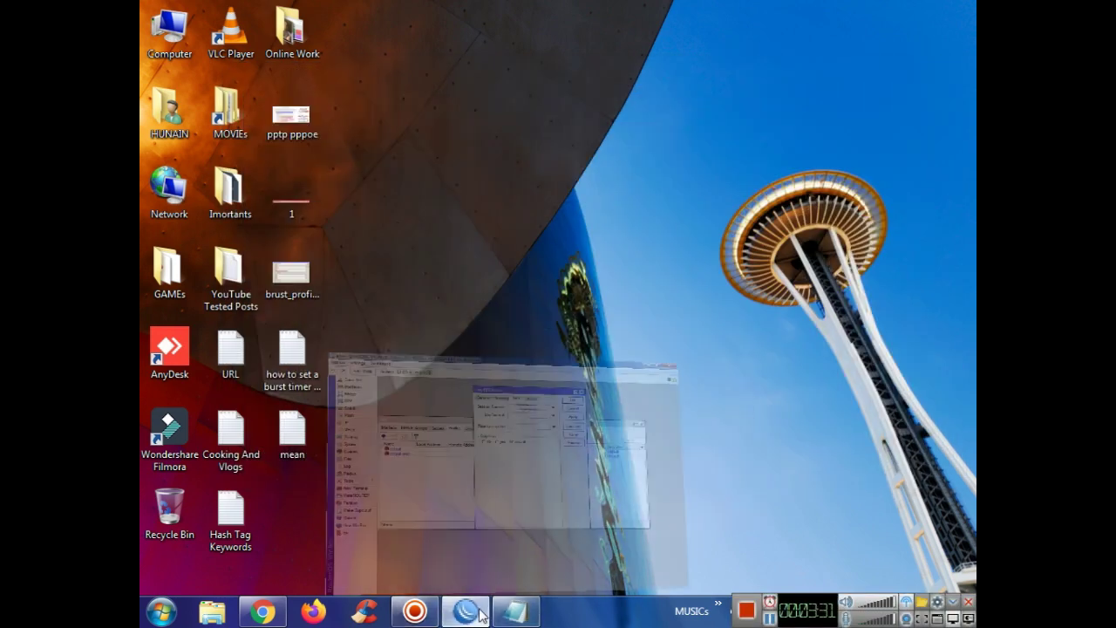
left_click(466, 610)
left_click(578, 183)
left_click(535, 222)
Step: Paste the rate limit, edit it to 1000k/1000k 3000k/3000k 1000k/1500k 60/60 8 768k/768k, and save the profile
key("ctrl+v")
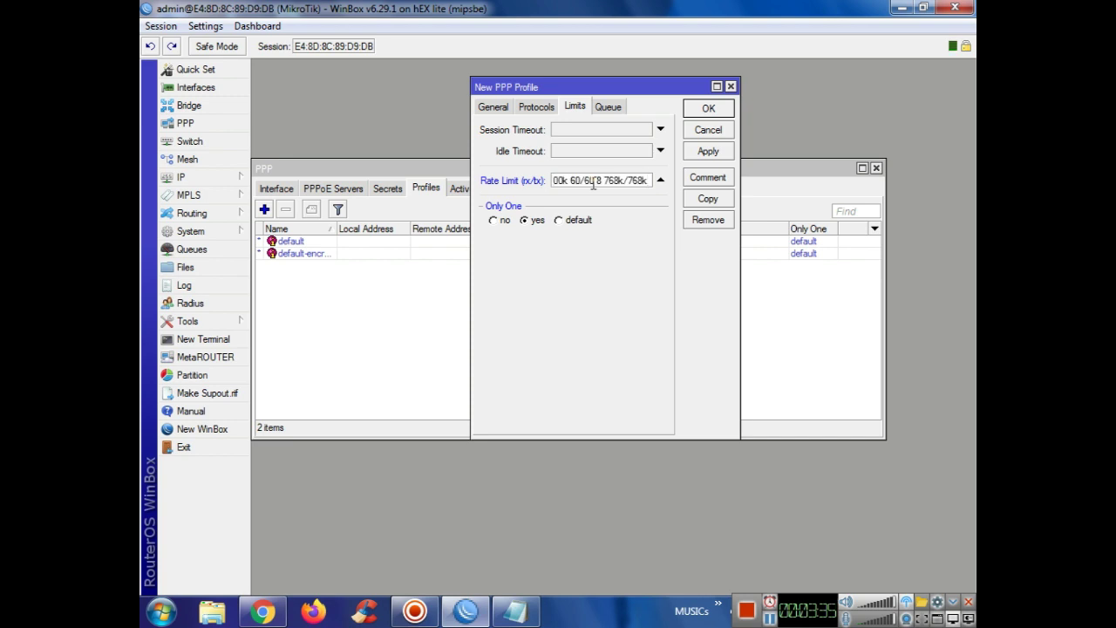
key("Left")
key("Left")
key("Left")
key("Left")
key("Left")
key("Left")
key("Left")
key("Left")
key("Left")
key("Left")
key("Left")
key("Left")
key("Left")
key("Left")
key("Left")
key("Left")
key("Left")
key("Left")
key("Left")
key("Left")
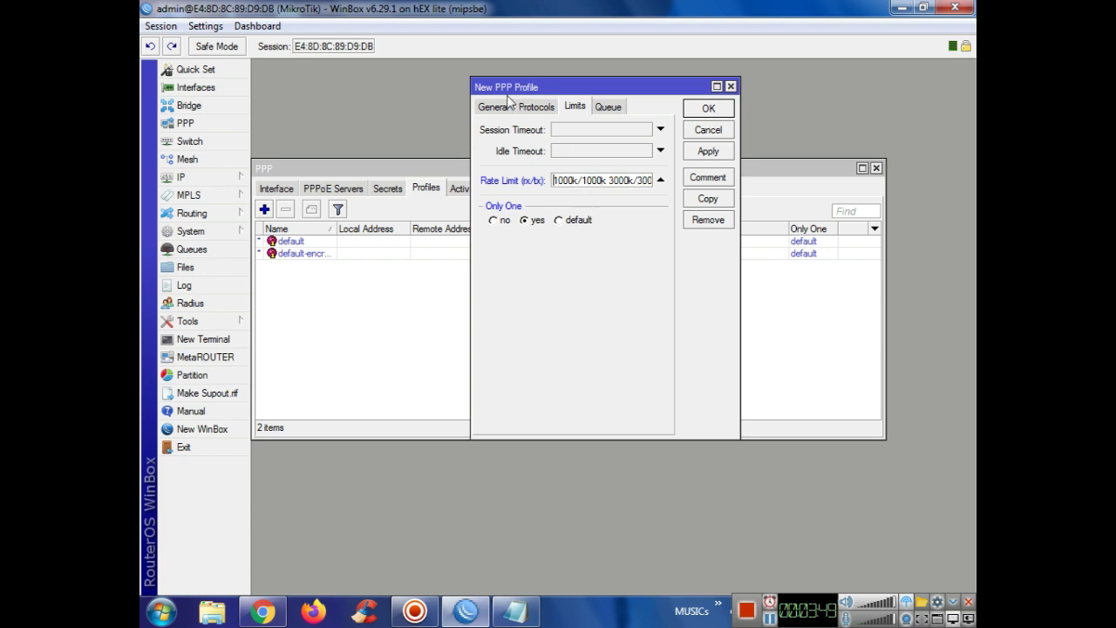
left_click_drag(498, 90, 527, 116)
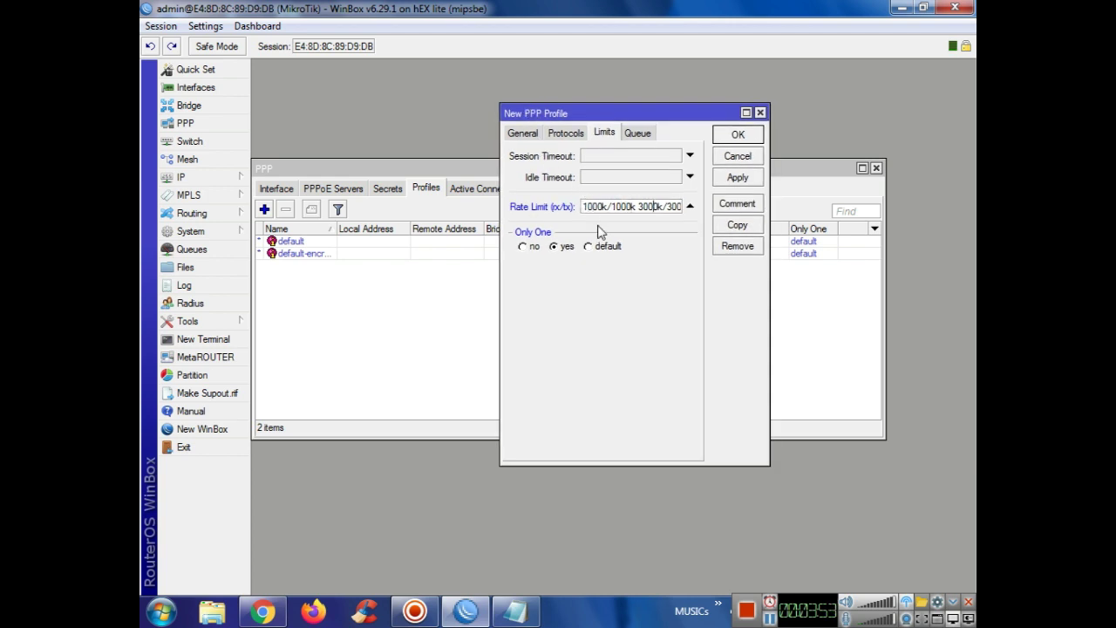
type("0k 10")
type("00k/15")
type("00k 60/60 8 768k/768k")
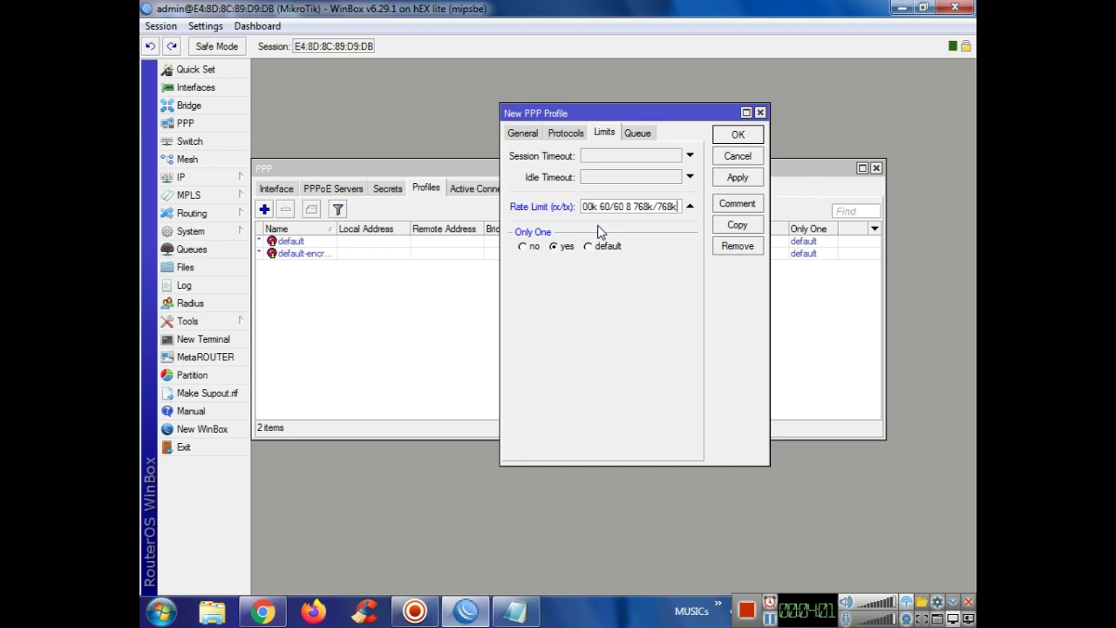
left_click(737, 179)
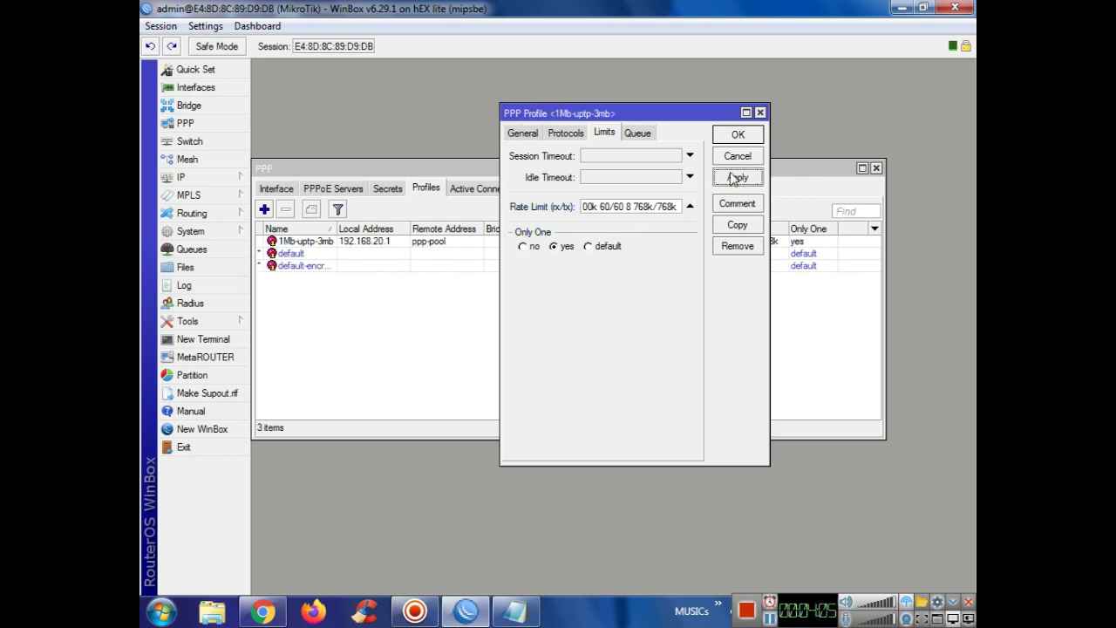
left_click(737, 136)
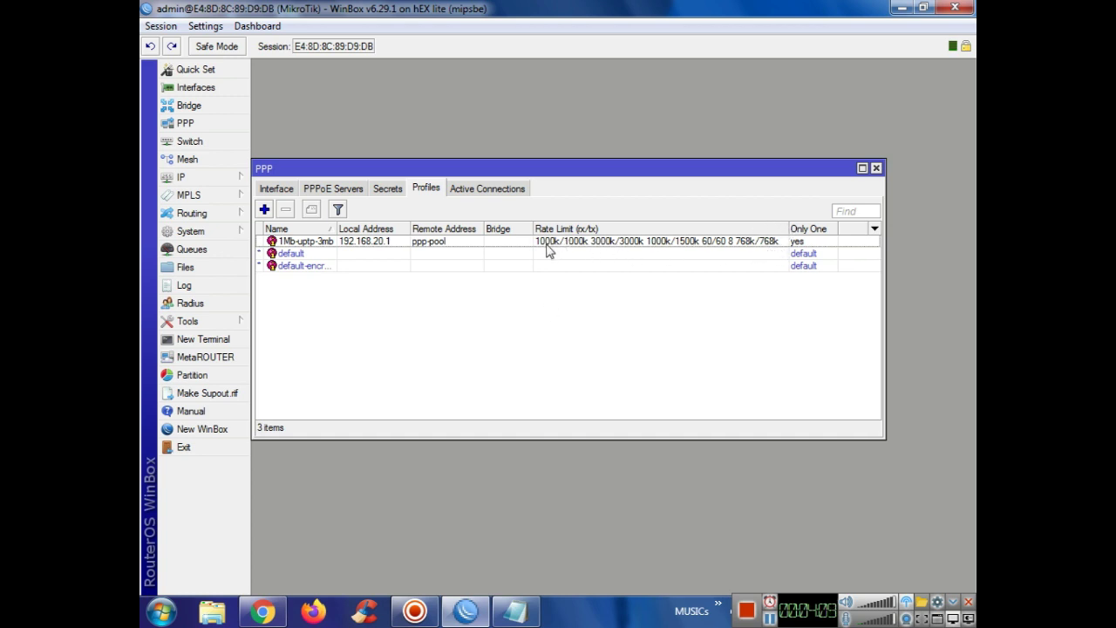
Step: Add a PPP secret with a user name and password, assigned profile 1Mb-uptp-3mb
left_click(387, 189)
left_click(264, 209)
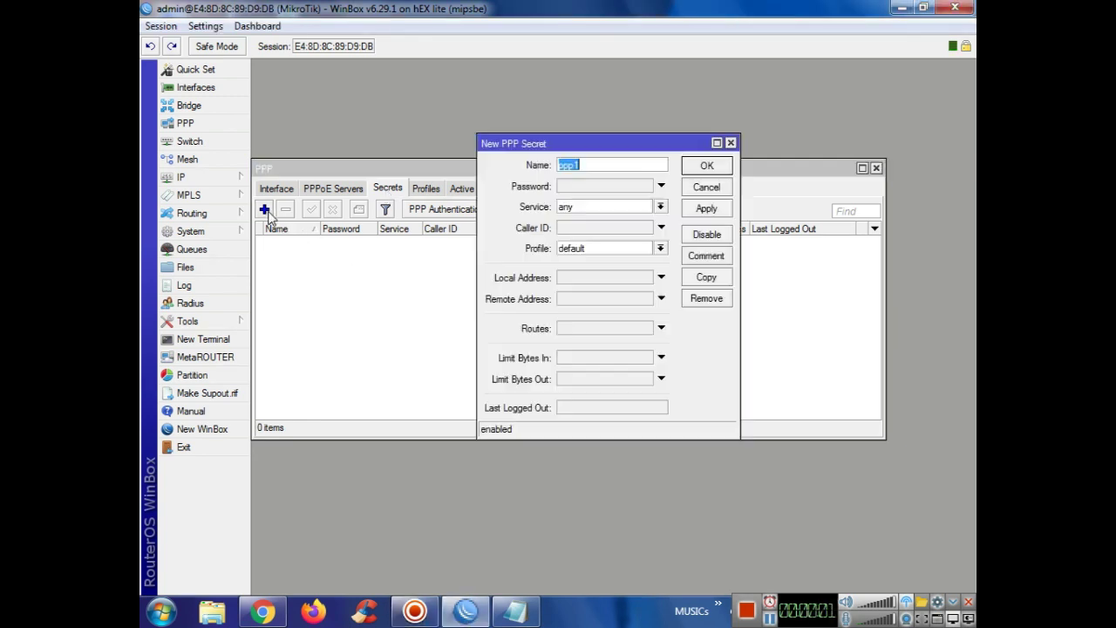
type("test")
left_click(574, 187)
type("te")
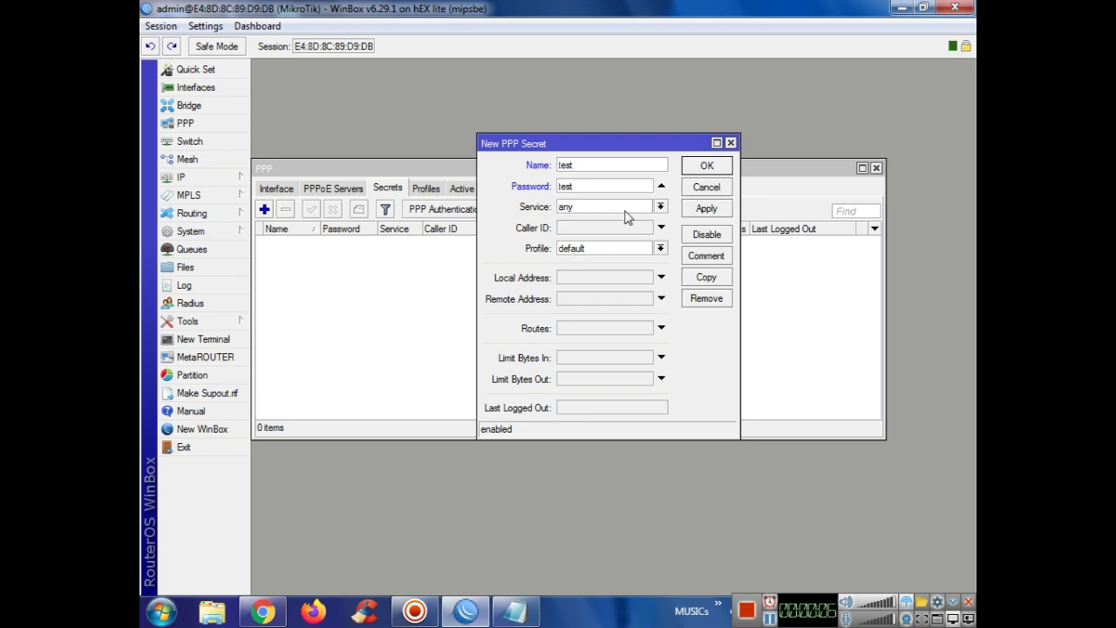
left_click(566, 247)
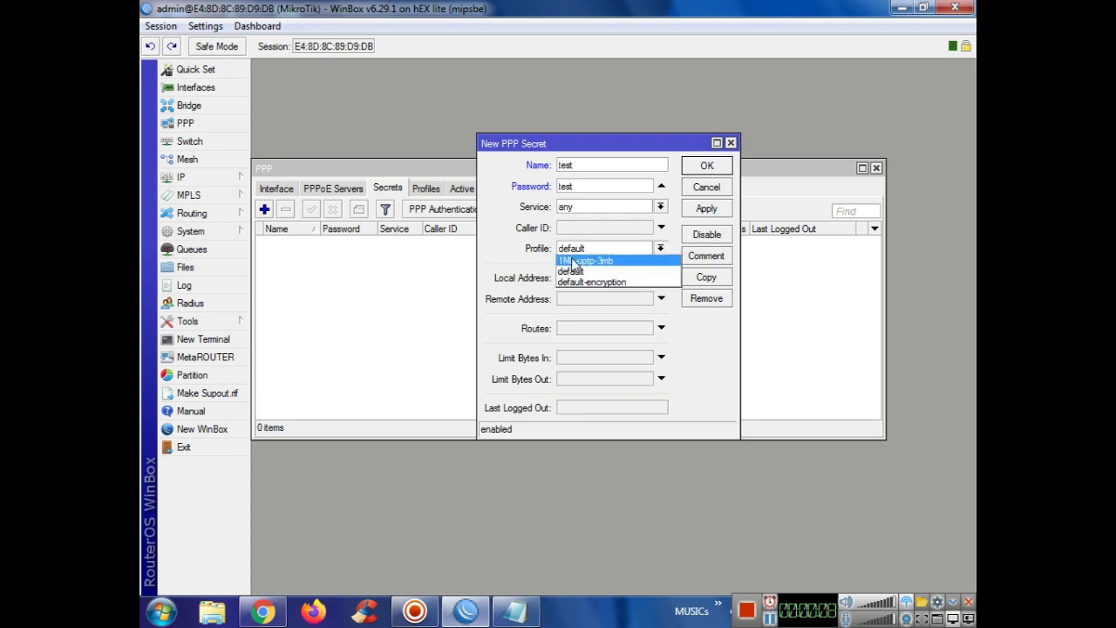
left_click(573, 259)
left_click(707, 209)
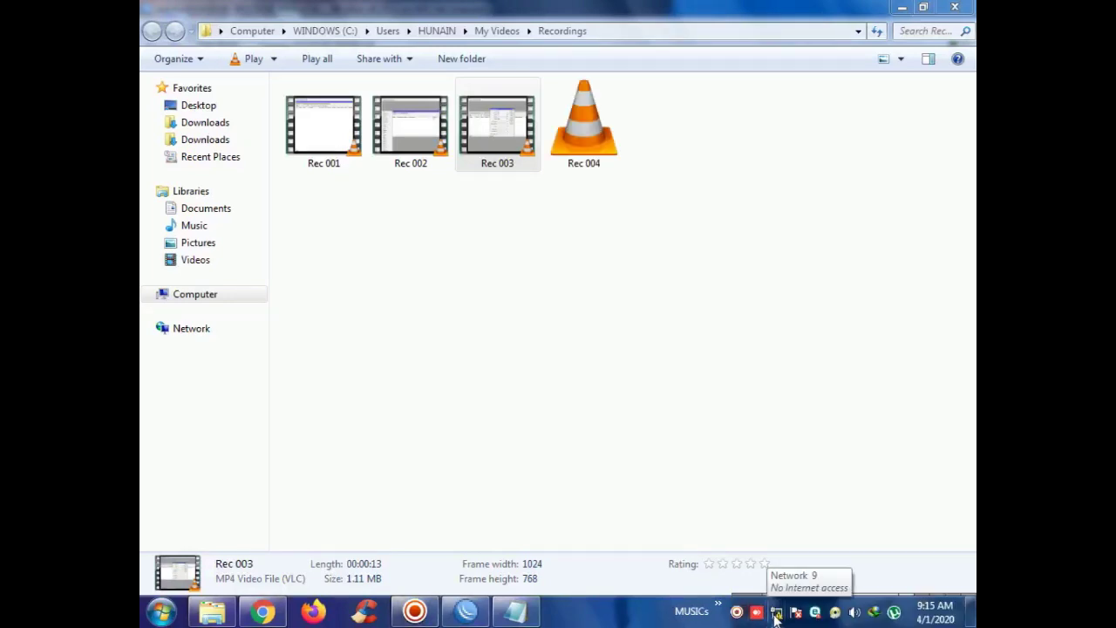
Step: Start a new Broadband (PPPoE) connection from the Network and Sharing Center
left_click(775, 614)
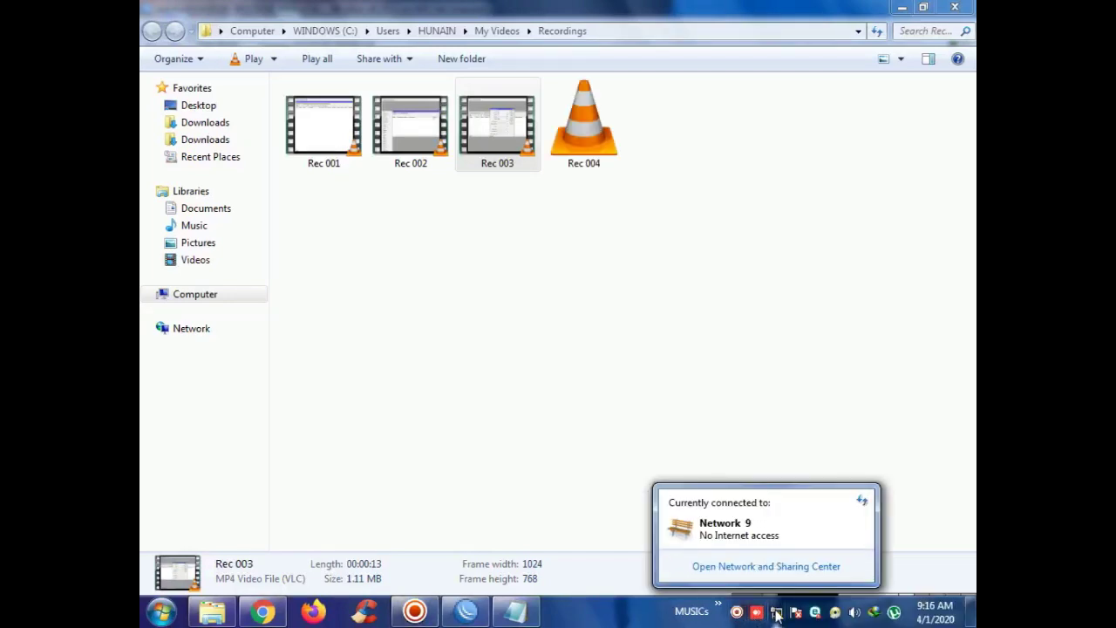
left_click(765, 566)
left_click(401, 256)
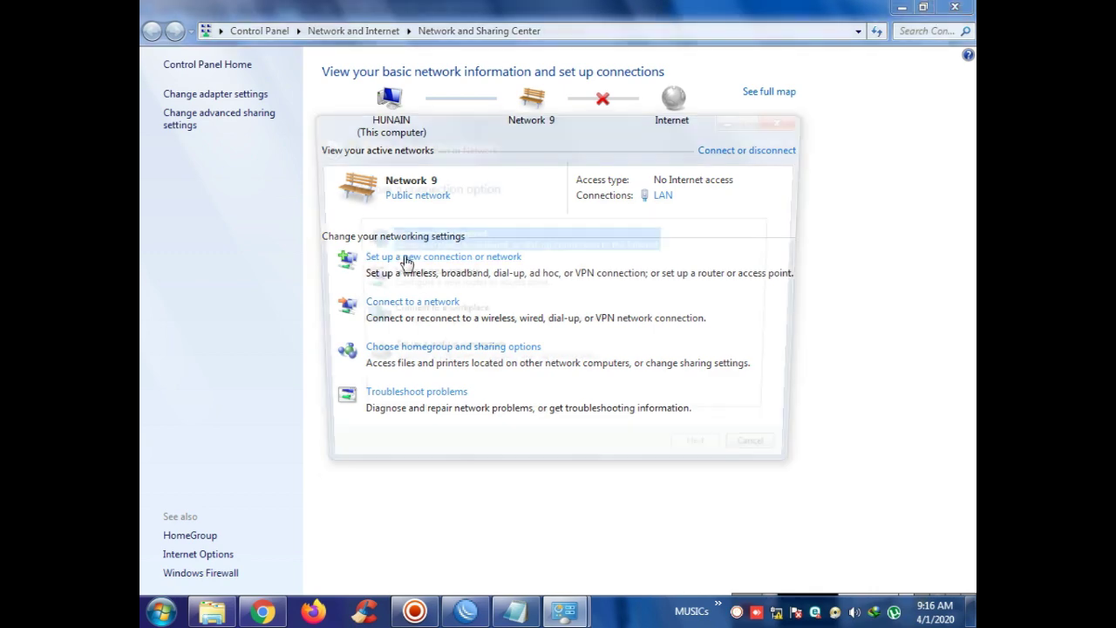
left_click(711, 464)
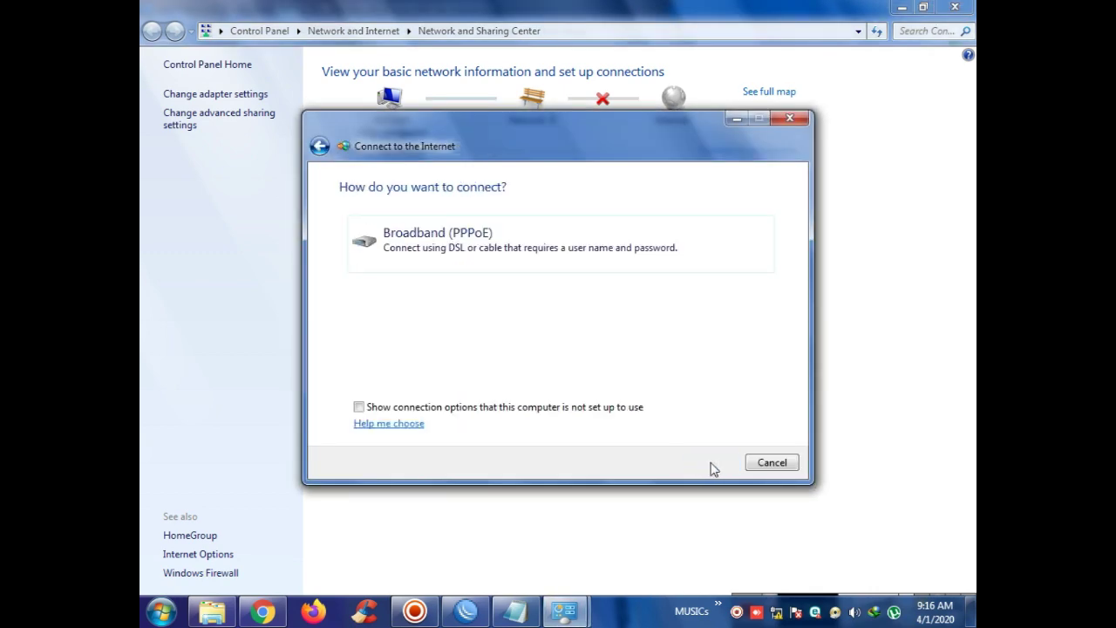
left_click(613, 264)
Step: Enter the PPP user's name and password, remember the password, and create the connection
type("test")
double_click(512, 223)
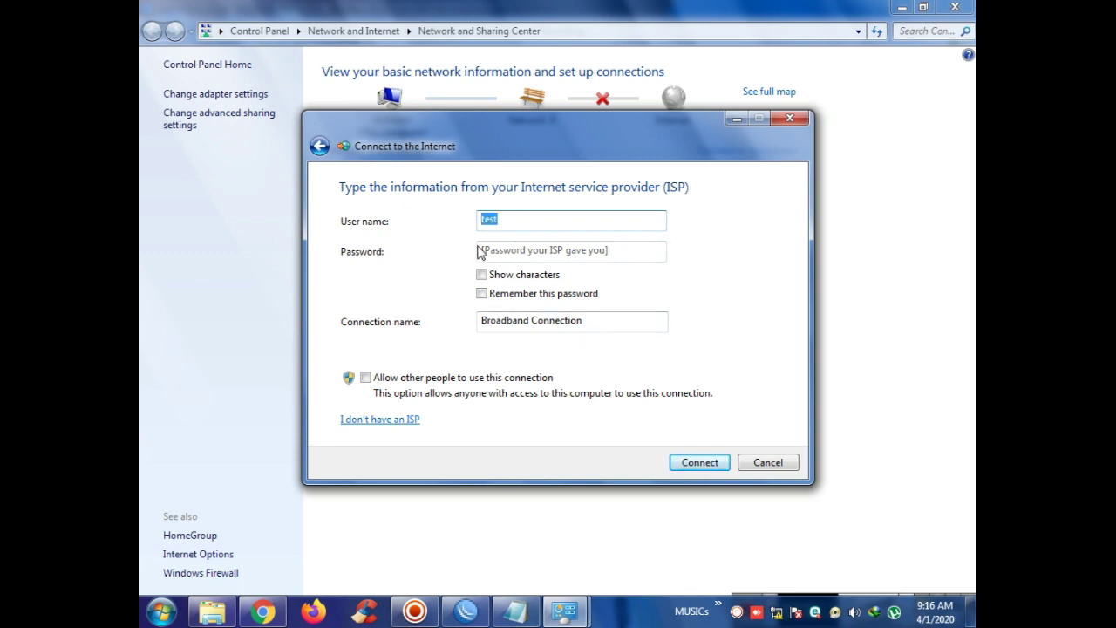
left_click(515, 250)
type("test")
left_click(515, 278)
left_click(515, 294)
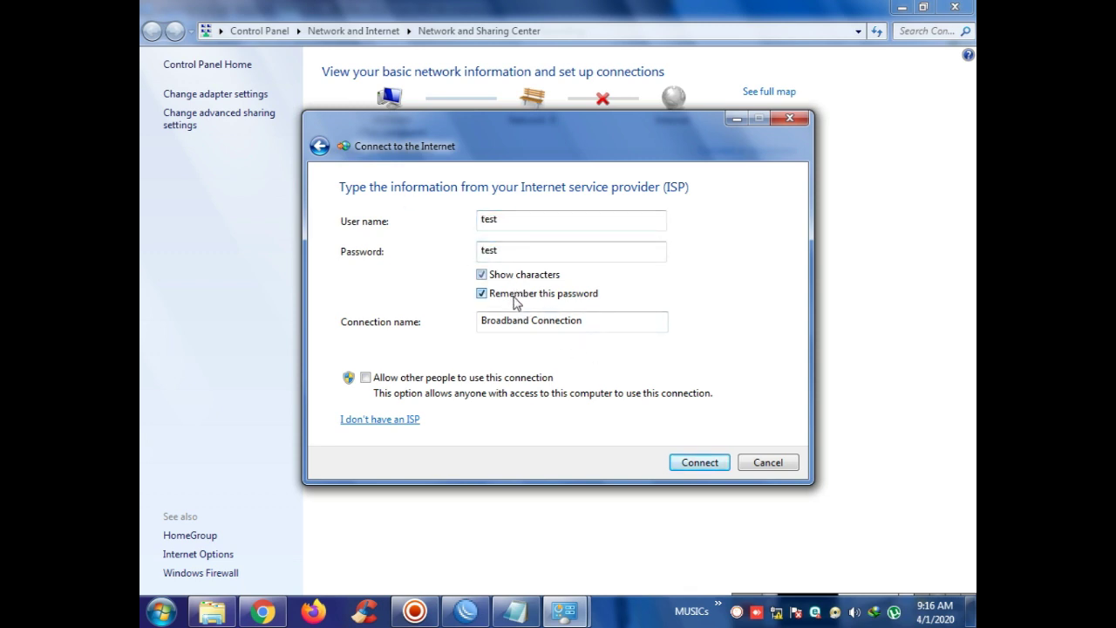
left_click(698, 464)
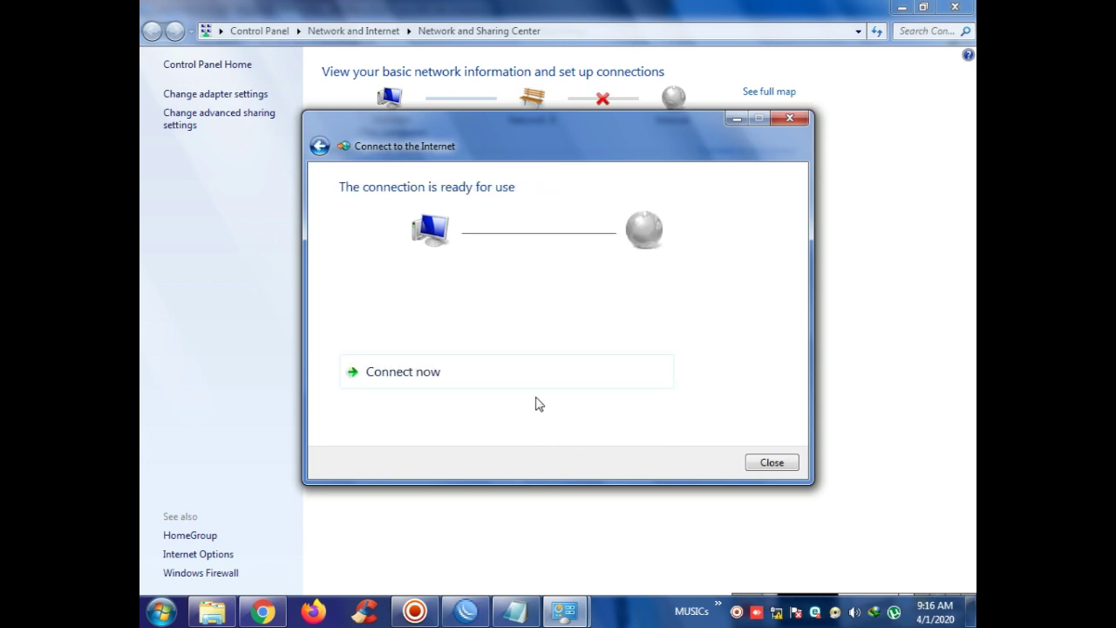
left_click(783, 463)
left_click(243, 97)
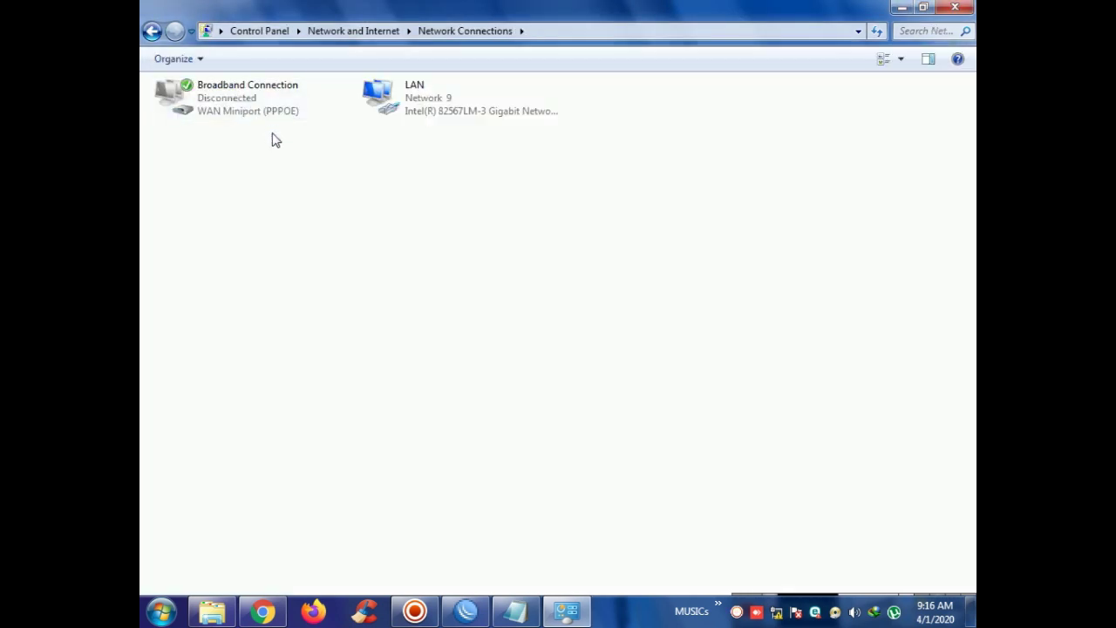
Step: Connect the Broadband Connection and select the dynamic pppoe-test queue in WinBox's Queue List
double_click(262, 114)
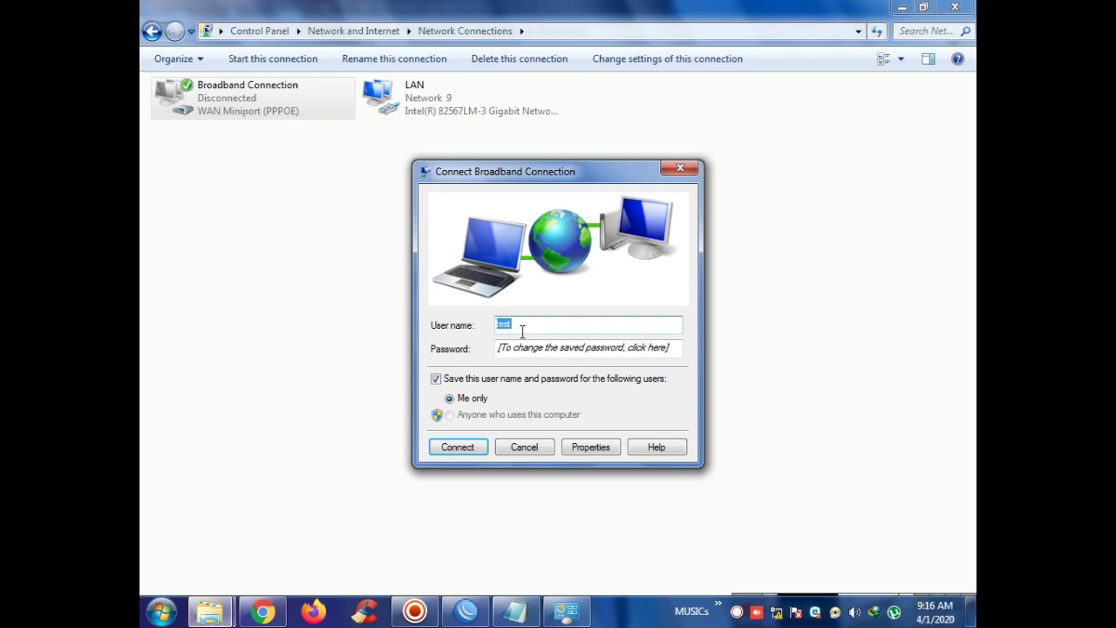
left_click(467, 449)
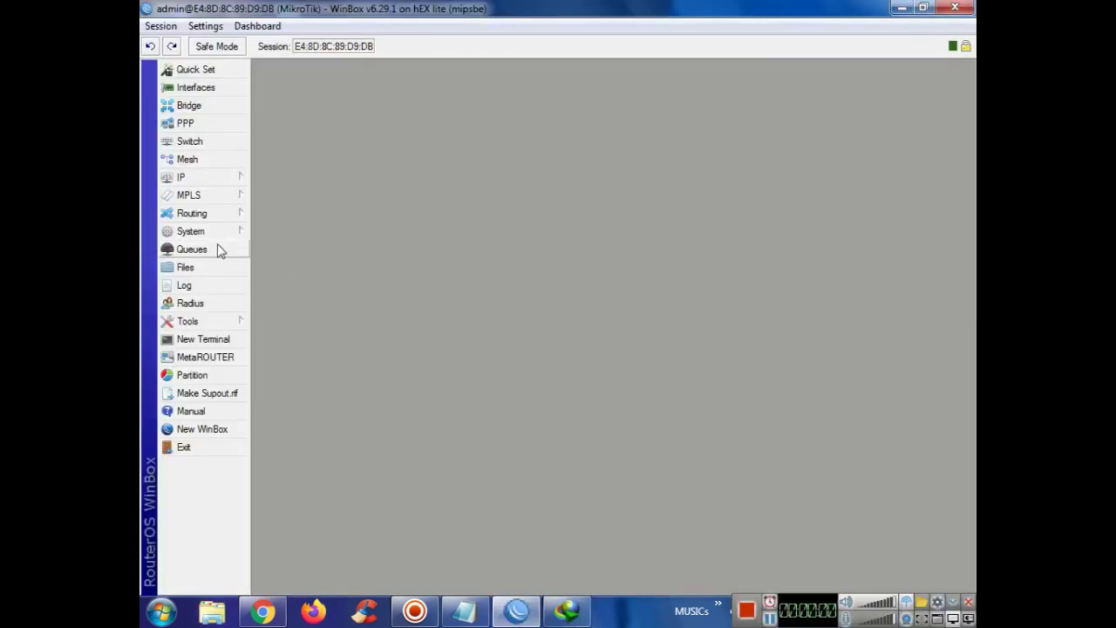
left_click(219, 250)
left_click(342, 152)
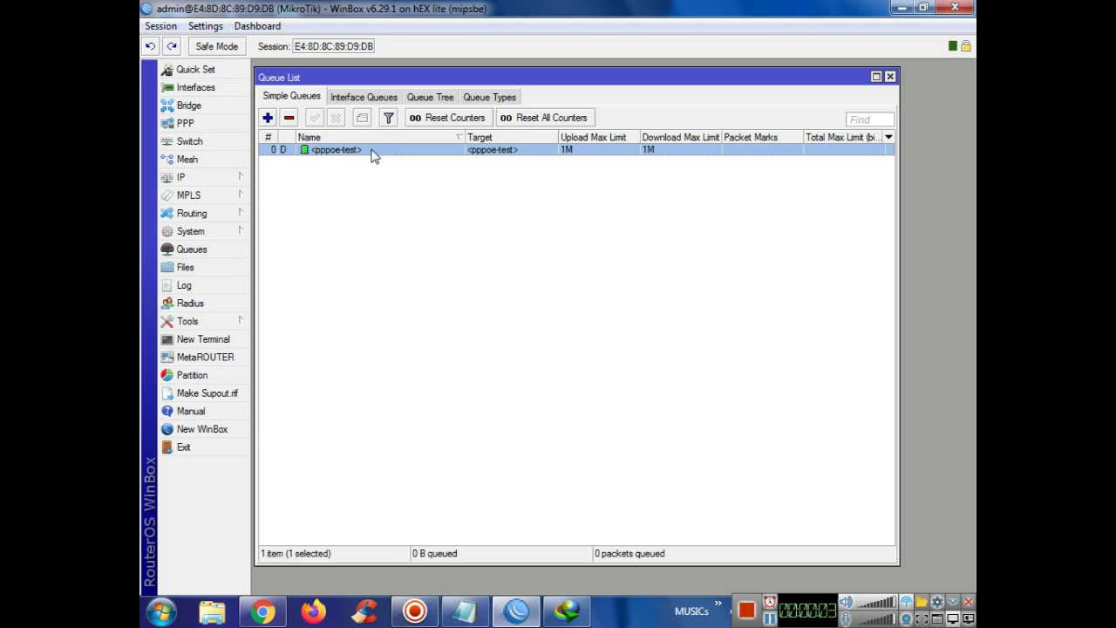
Step: Open the pppoe-test queue's traffic view and resume the avg_antivirus download in IDM
double_click(372, 154)
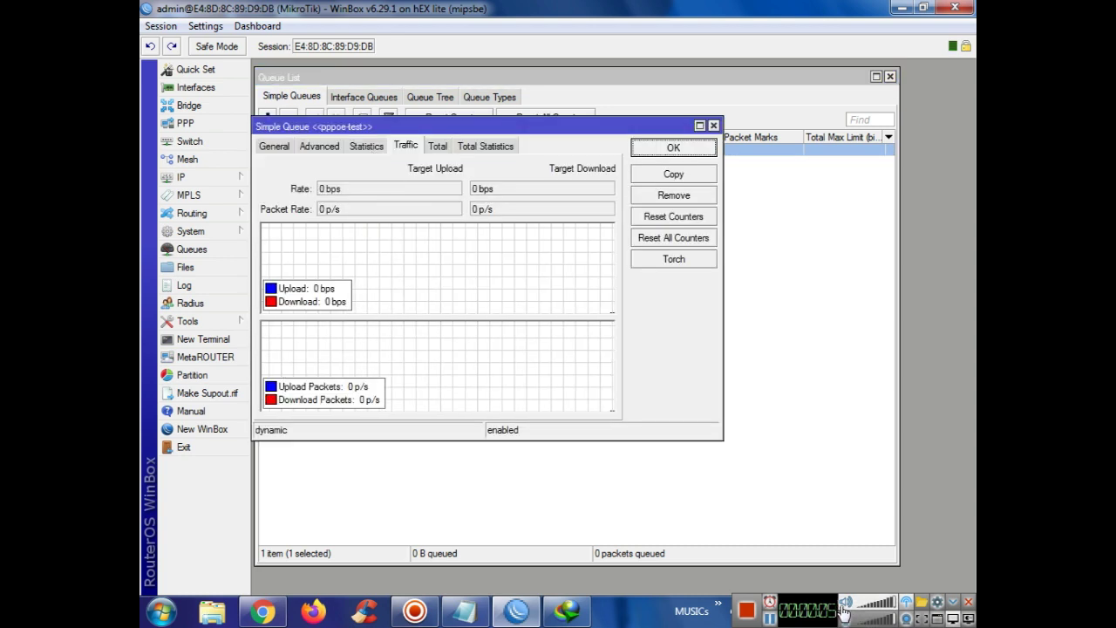
double_click(875, 613)
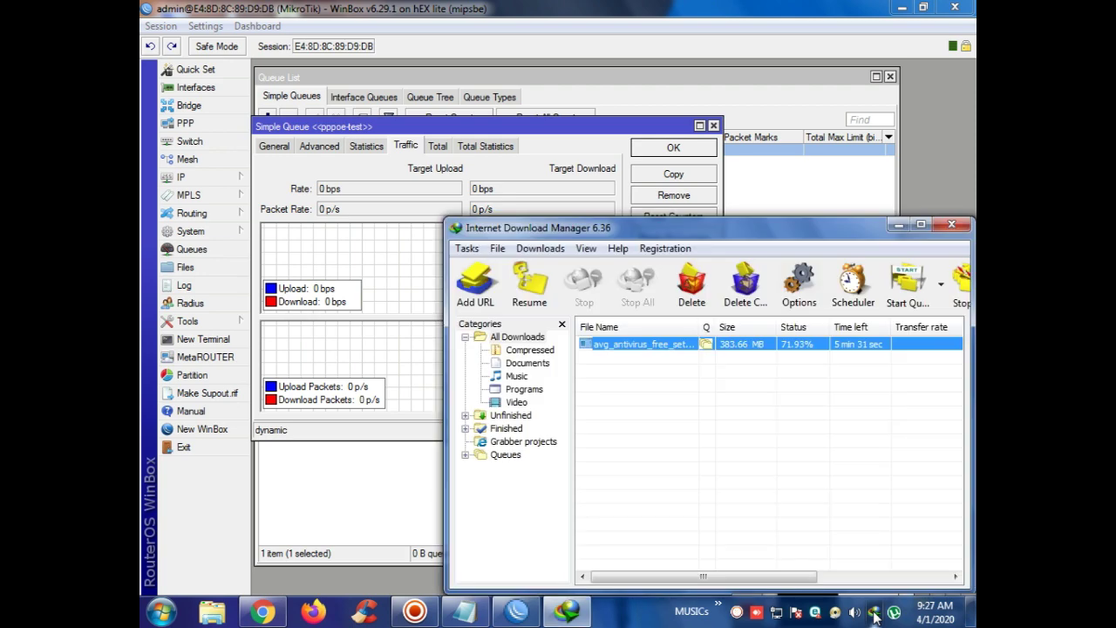
right_click(711, 347)
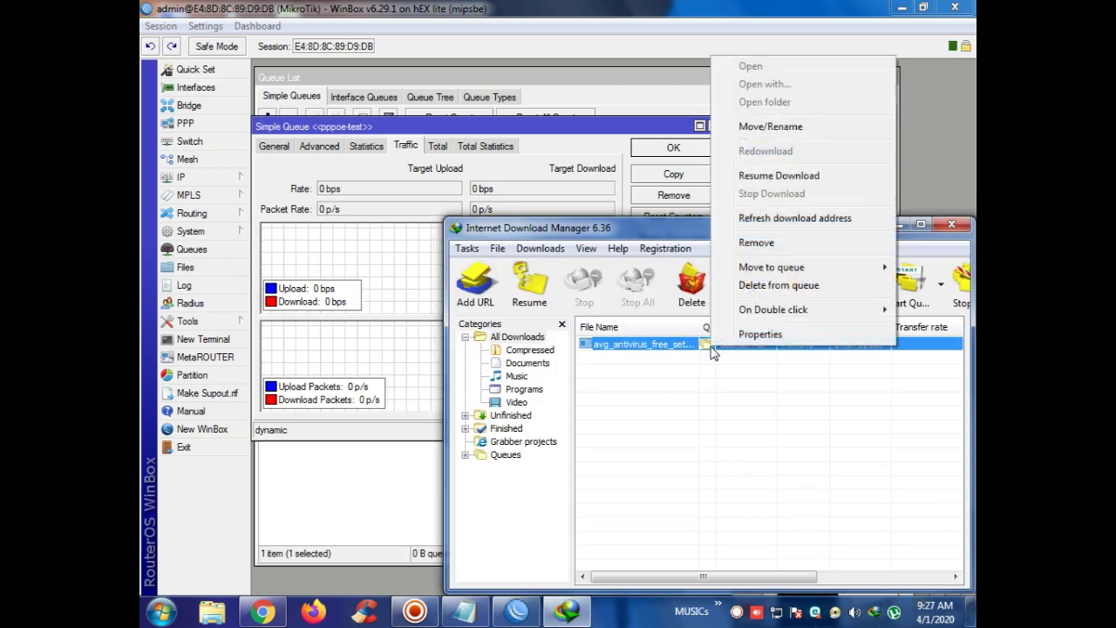
left_click(784, 177)
left_click_drag(582, 134, 771, 137)
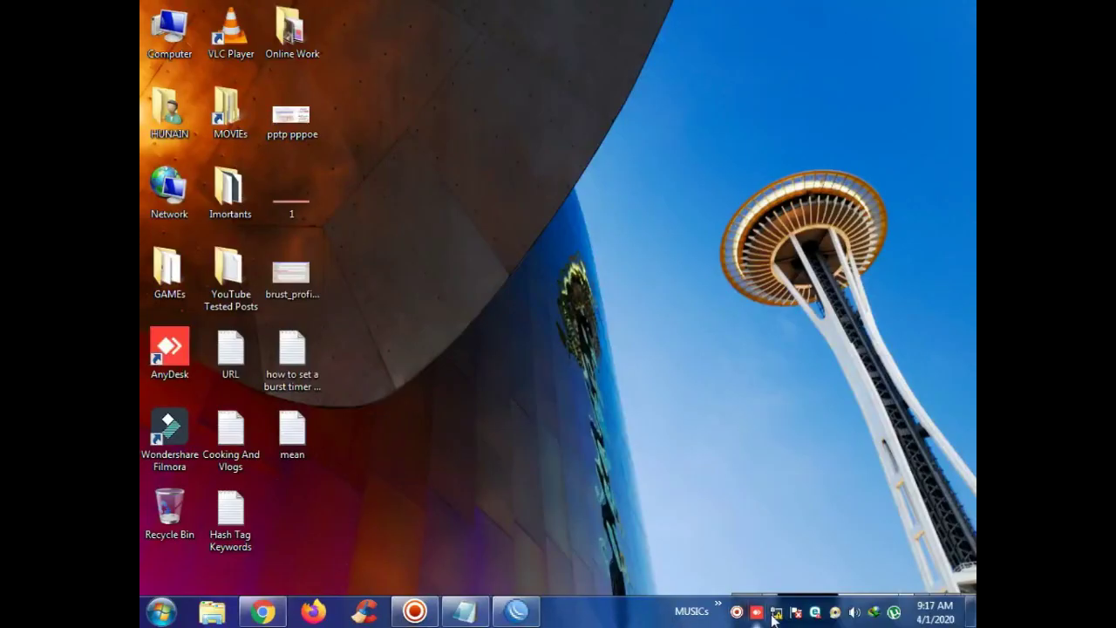
Step: Start a workplace VPN connection over the Internet to server 192.168.20.1
left_click(776, 611)
left_click(768, 569)
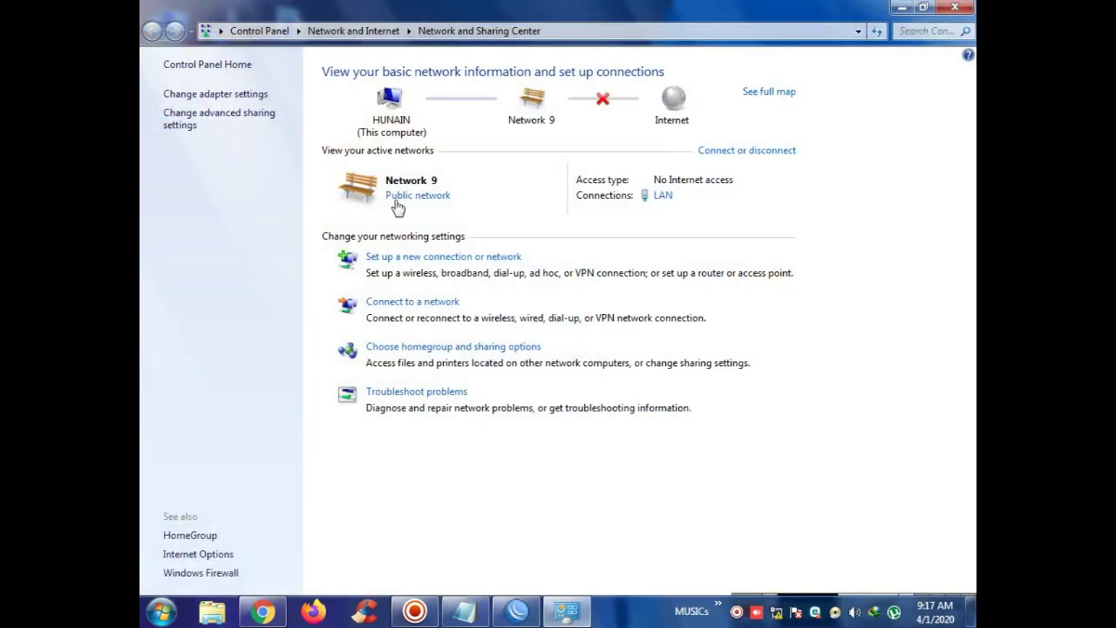
left_click(418, 255)
left_click(467, 323)
left_click(710, 462)
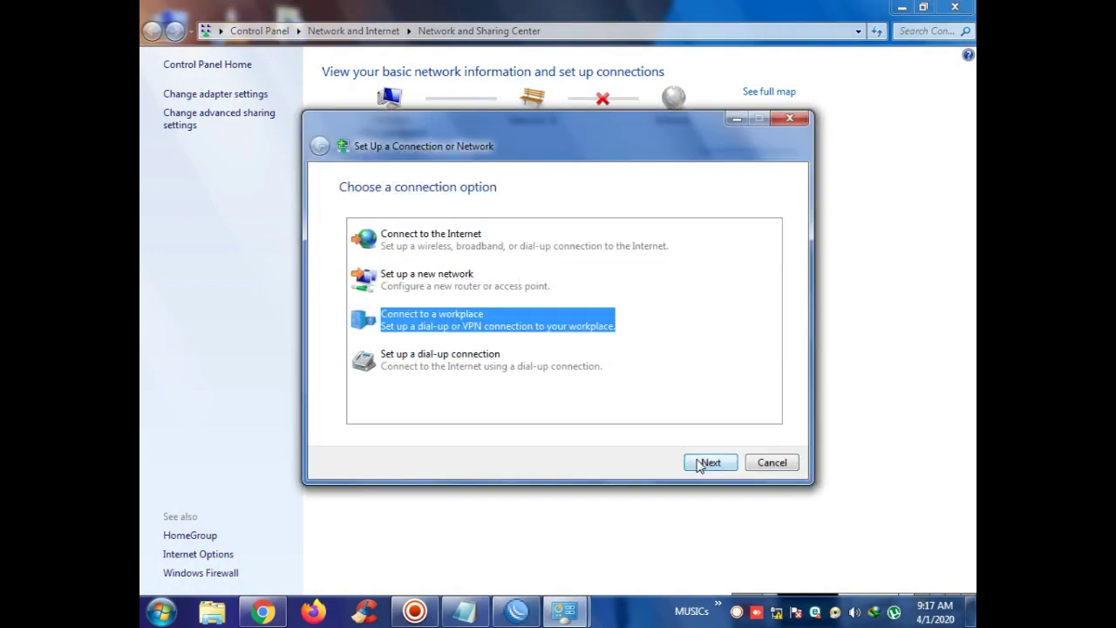
left_click(544, 243)
left_click(438, 346)
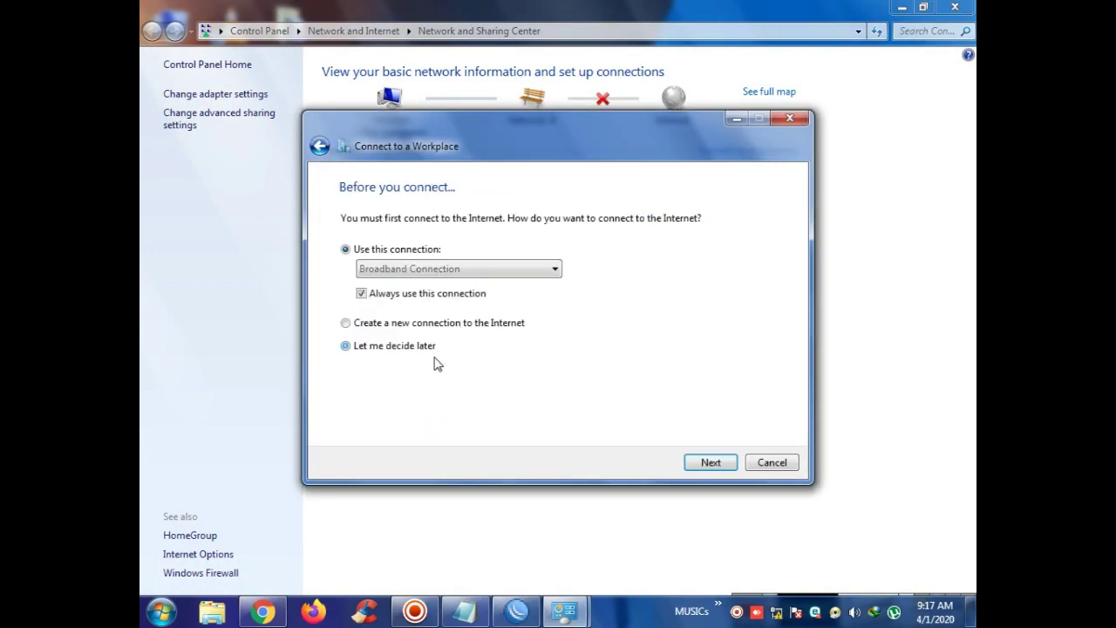
left_click(700, 460)
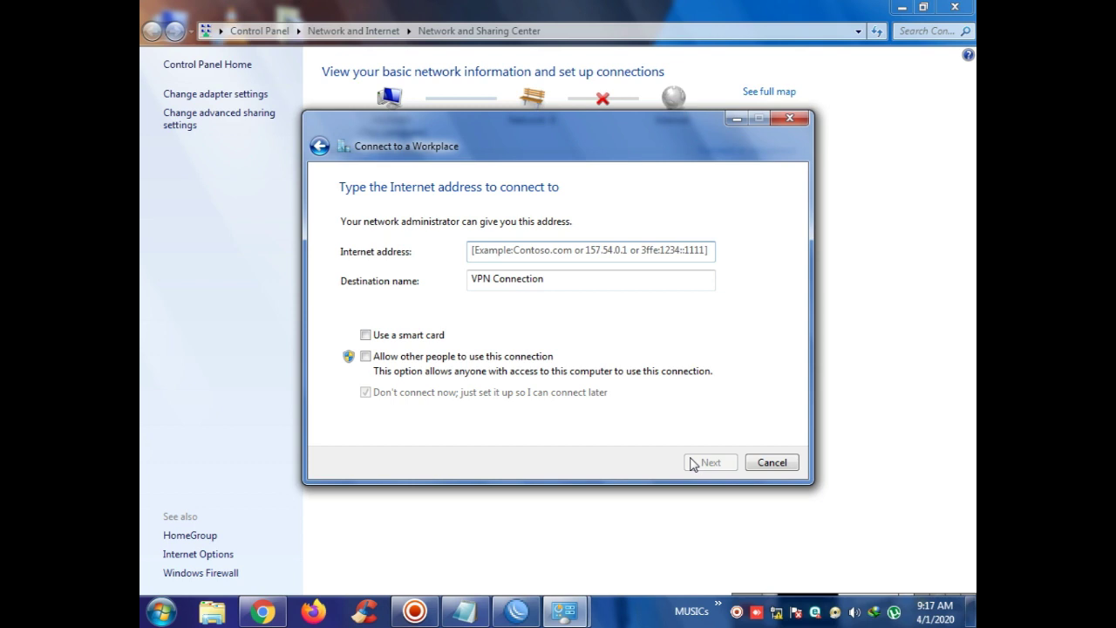
type("192.168.20.1")
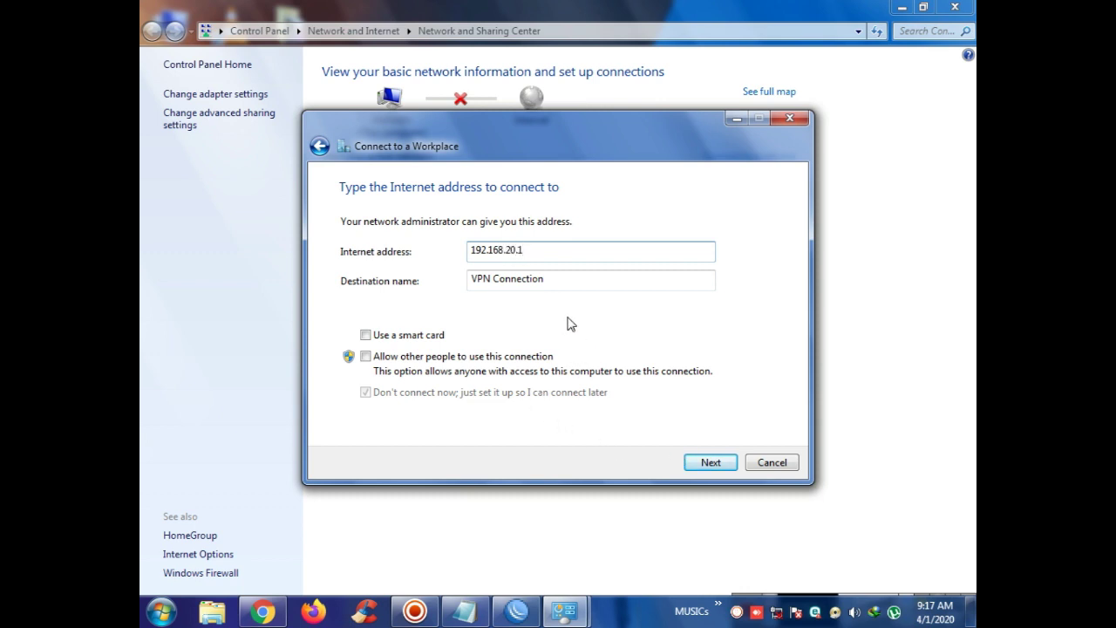
left_click(704, 463)
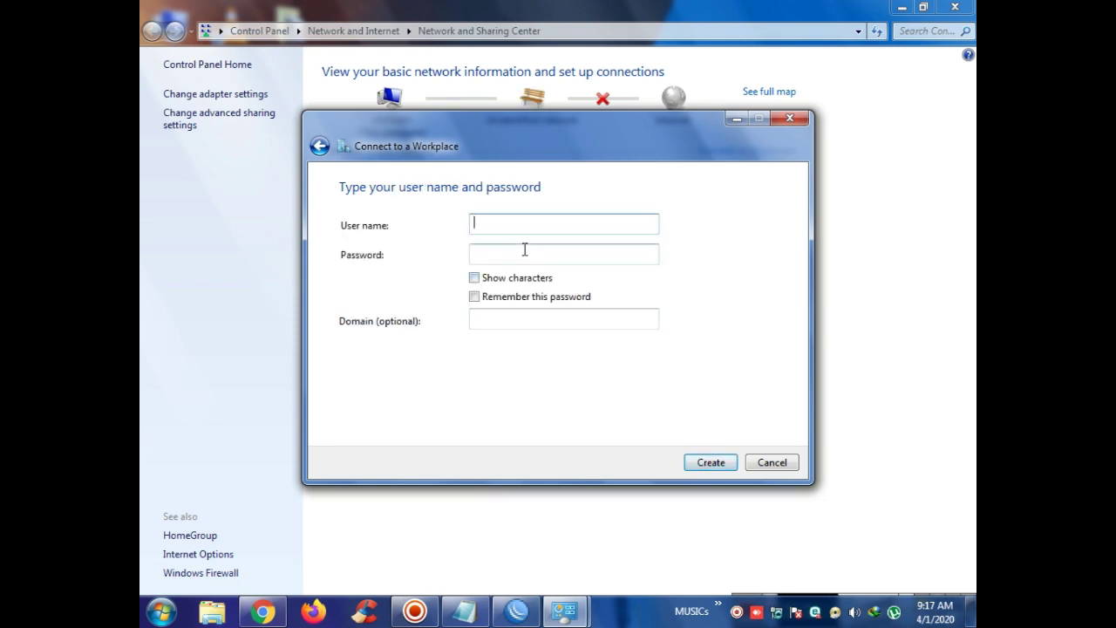
Step: Fill in the login, reusing the user name as password, remember it, and create the VPN
left_click_drag(500, 224, 375, 239)
key("ctrl+c")
left_click(489, 254)
key("ctrl+v")
left_click(516, 281)
left_click(516, 298)
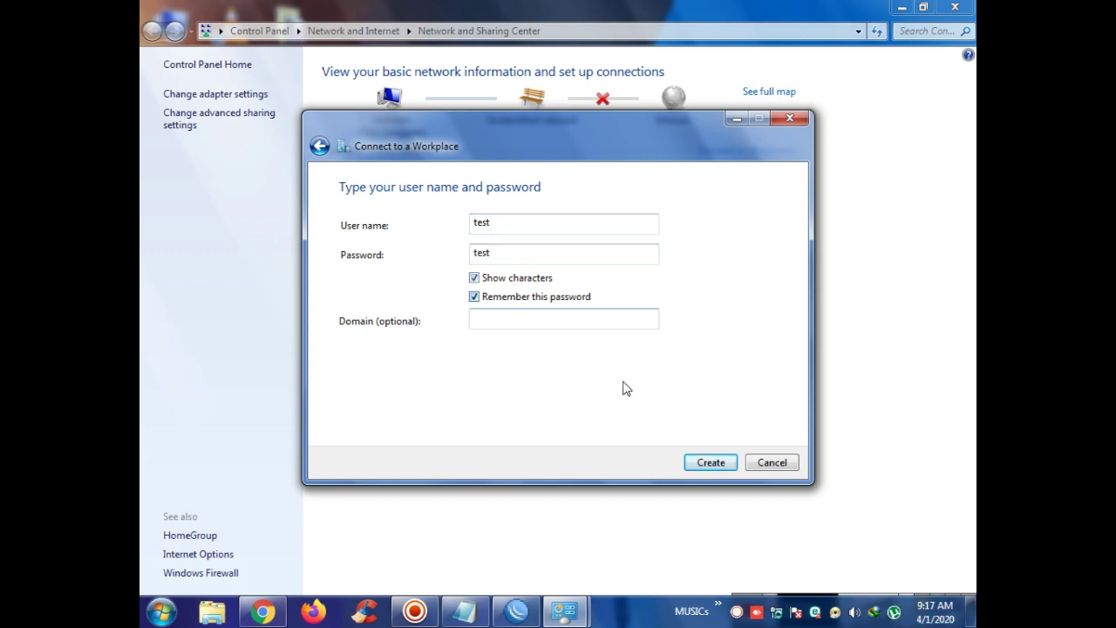
left_click(710, 463)
left_click(755, 462)
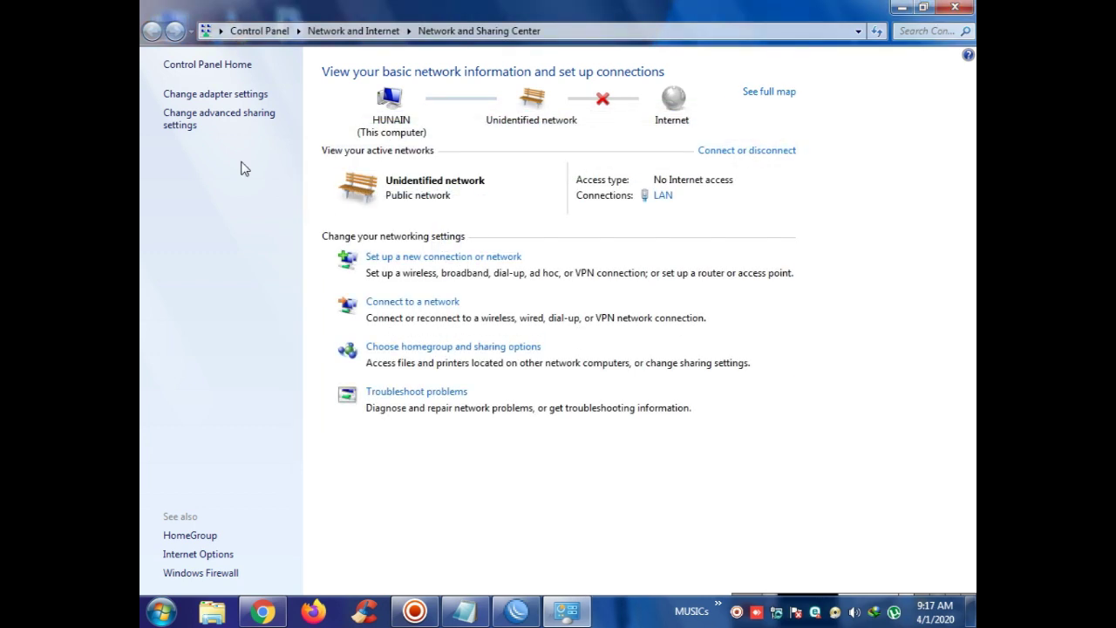
Step: Set the VPN Connection's Type of VPN to Point to Point Tunneling Protocol (PPTP)
left_click(210, 94)
double_click(628, 93)
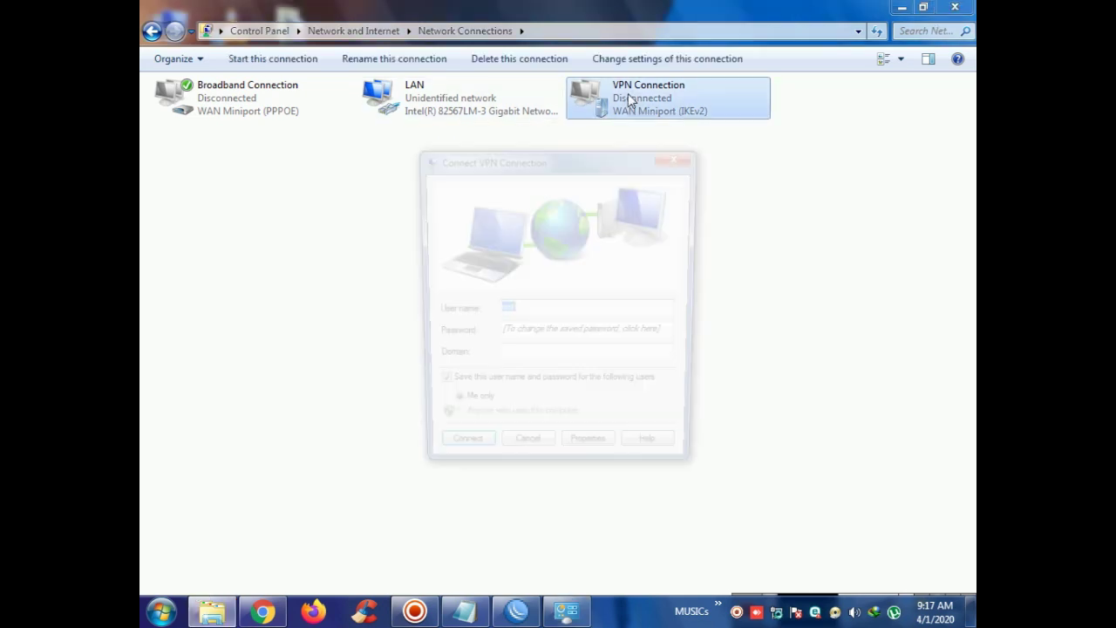
left_click(589, 461)
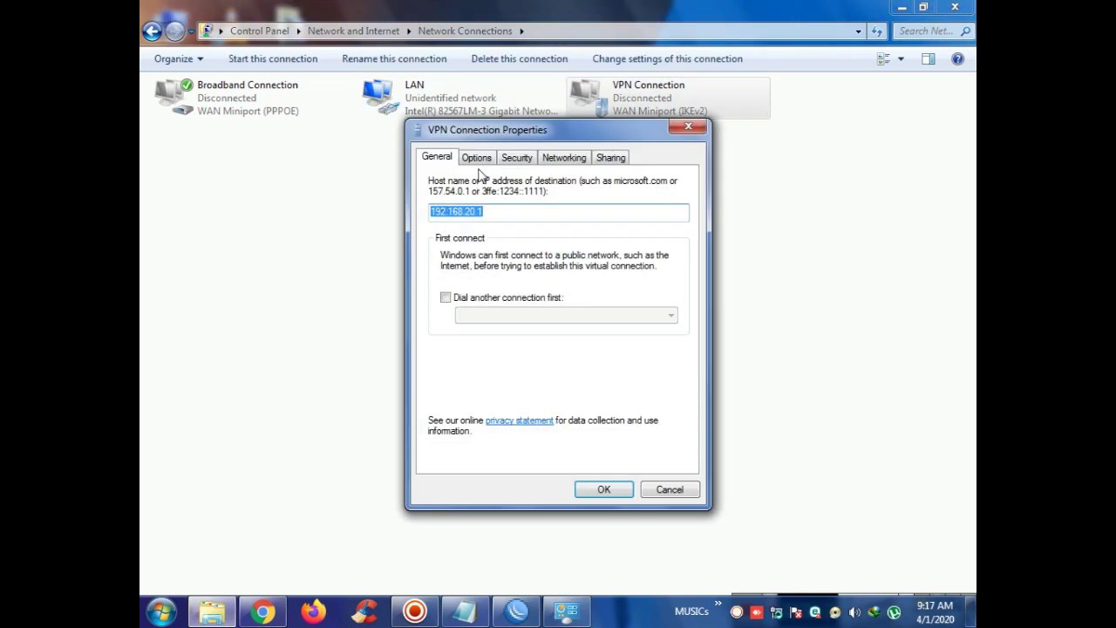
left_click(479, 159)
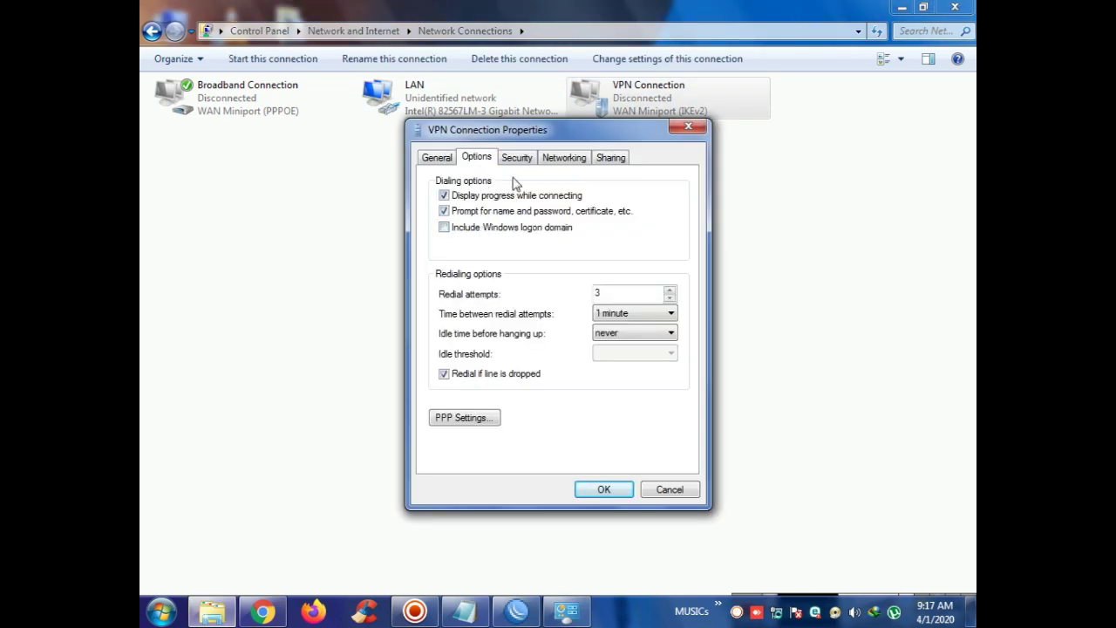
left_click(518, 161)
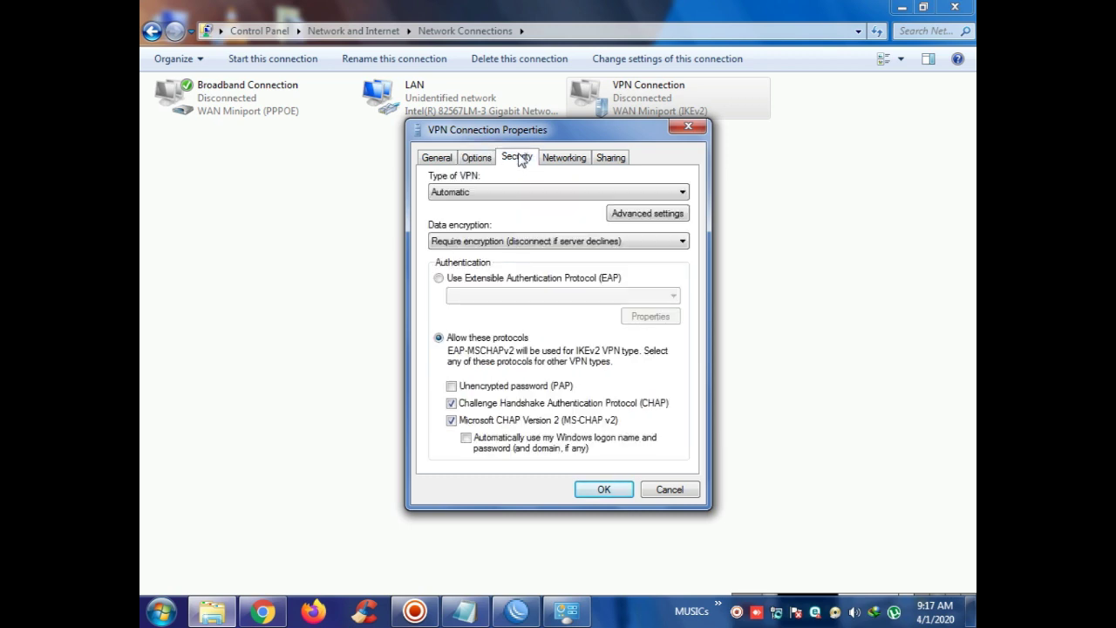
left_click(488, 242)
left_click(488, 242)
left_click(491, 192)
left_click(479, 218)
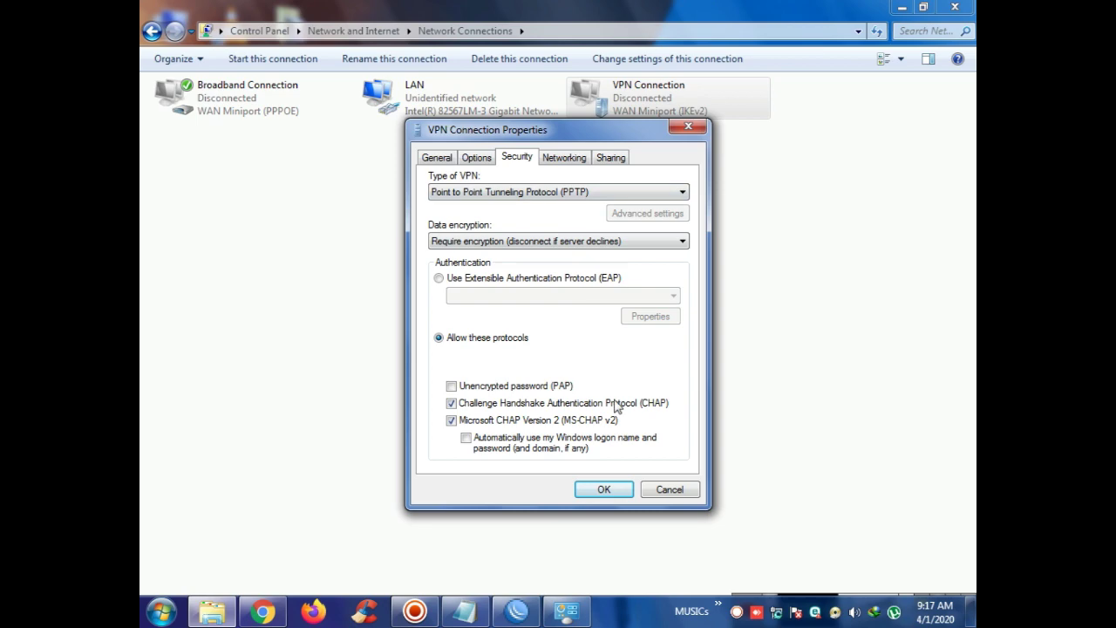
left_click(602, 490)
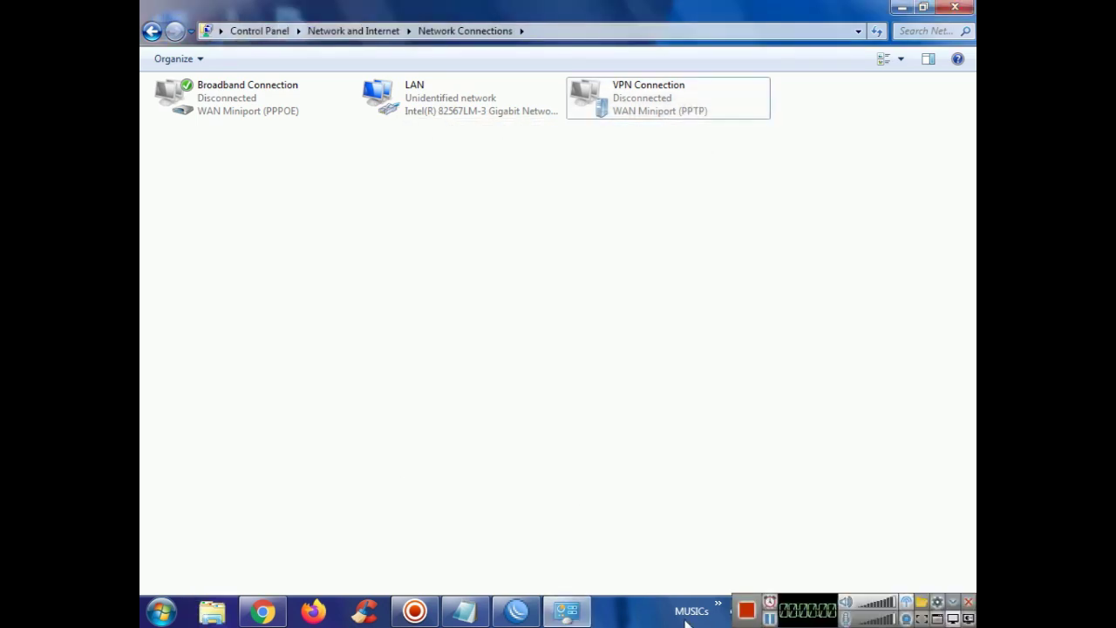
right_click(778, 613)
Step: Give the LAN adapter static IPv4 address 192.168.20.10 with mask 255.255.255.0
left_click(785, 601)
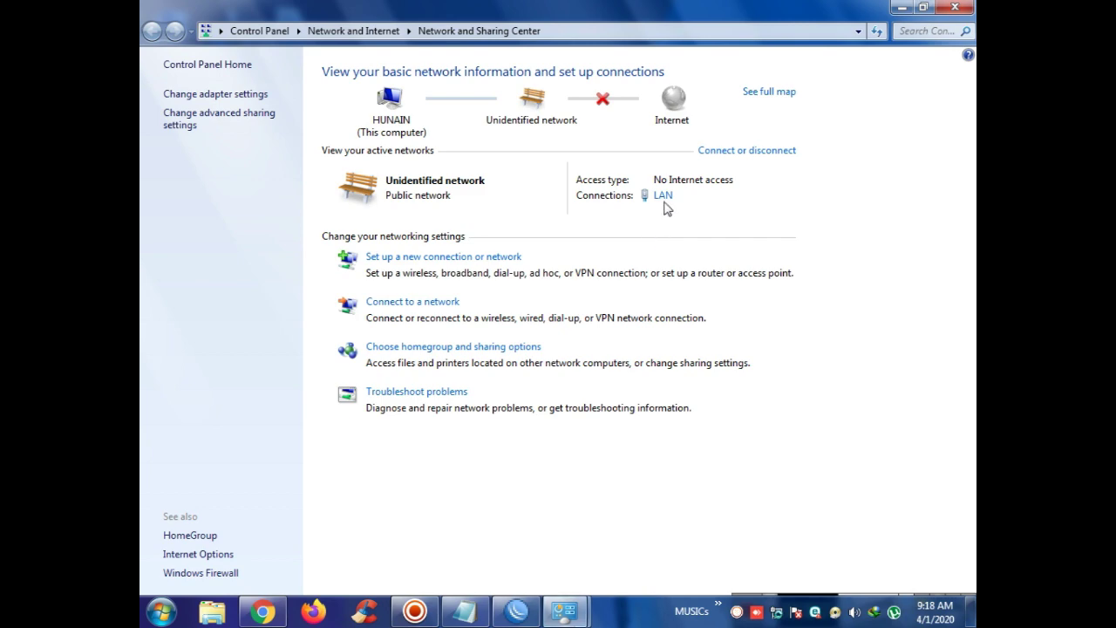
left_click(664, 200)
left_click(462, 440)
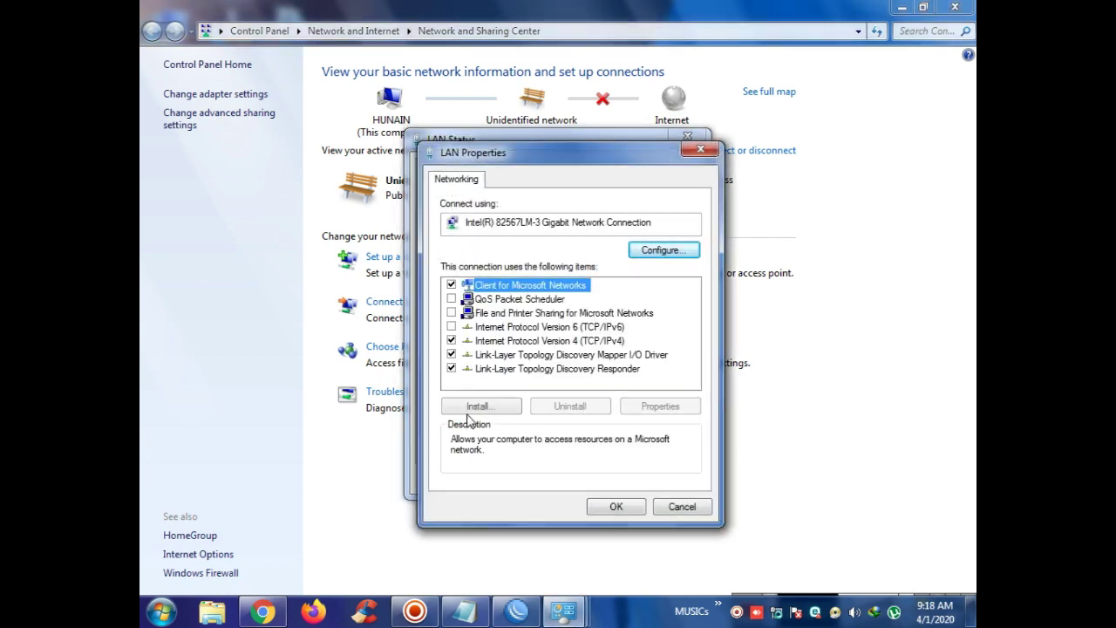
left_click(540, 341)
left_click(660, 405)
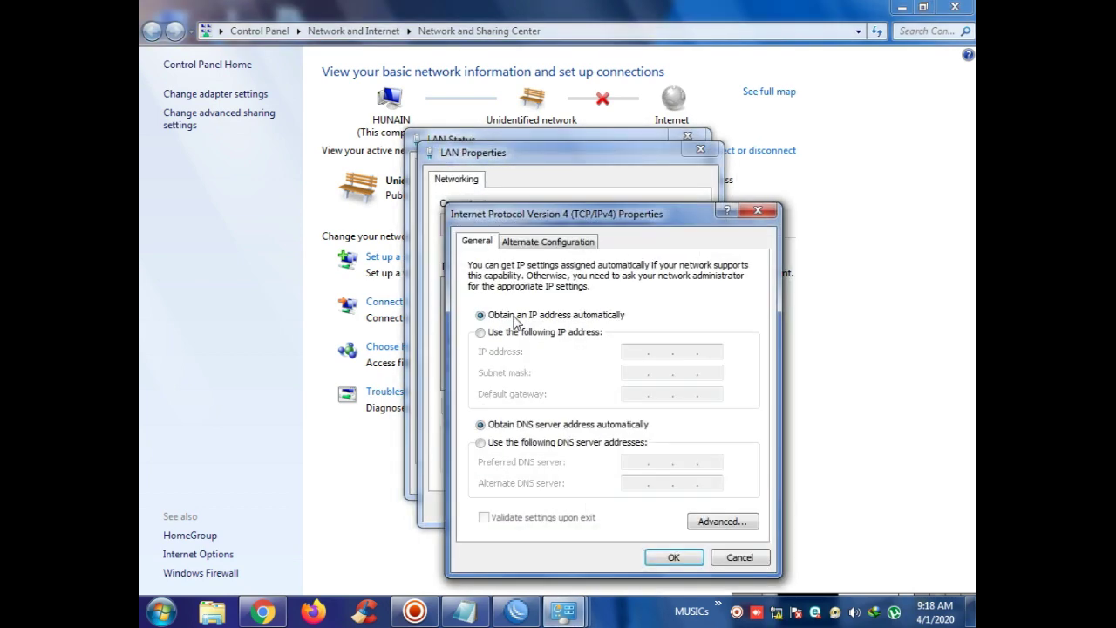
left_click(513, 333)
left_click(632, 350)
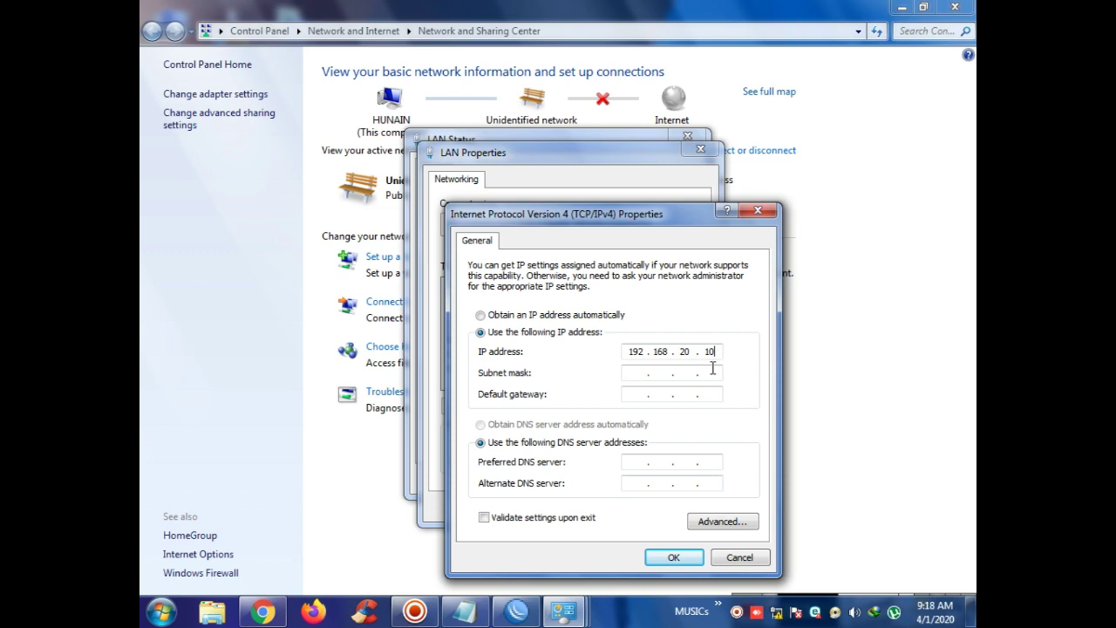
left_click(634, 375)
left_click(673, 557)
left_click(616, 509)
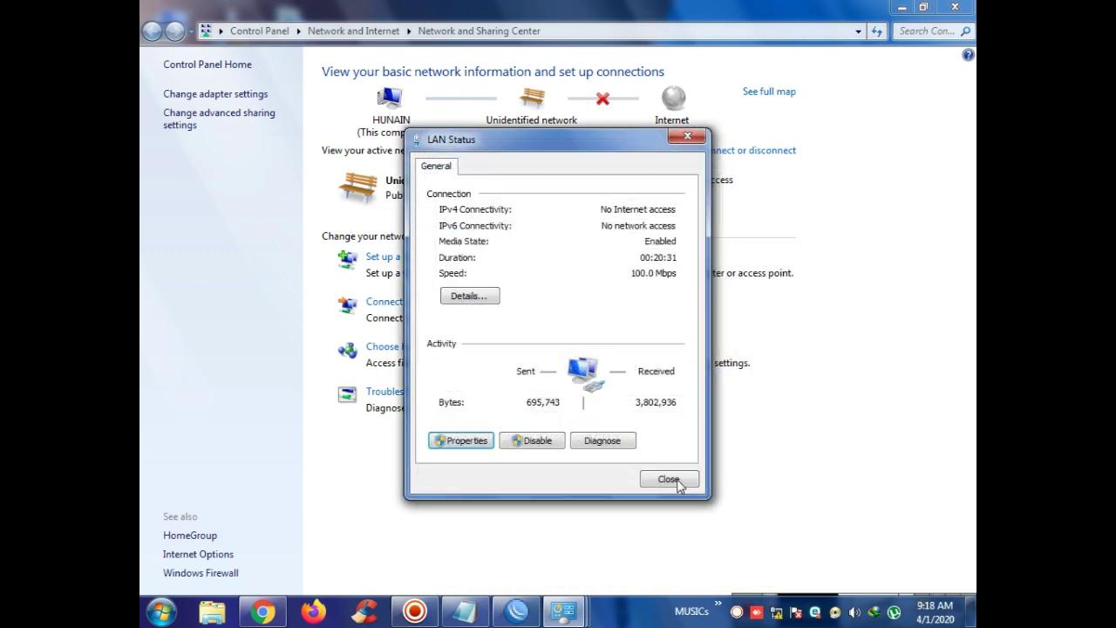
left_click(668, 480)
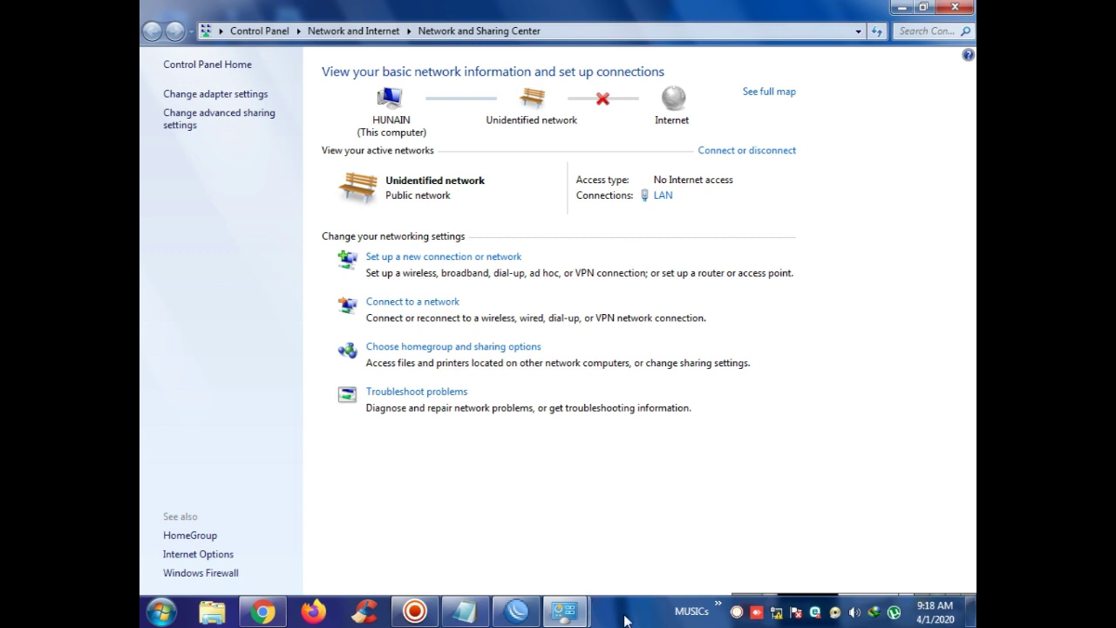
Step: Dial the VPN Connection from the tray network list
left_click(775, 612)
left_click(706, 396)
left_click(839, 419)
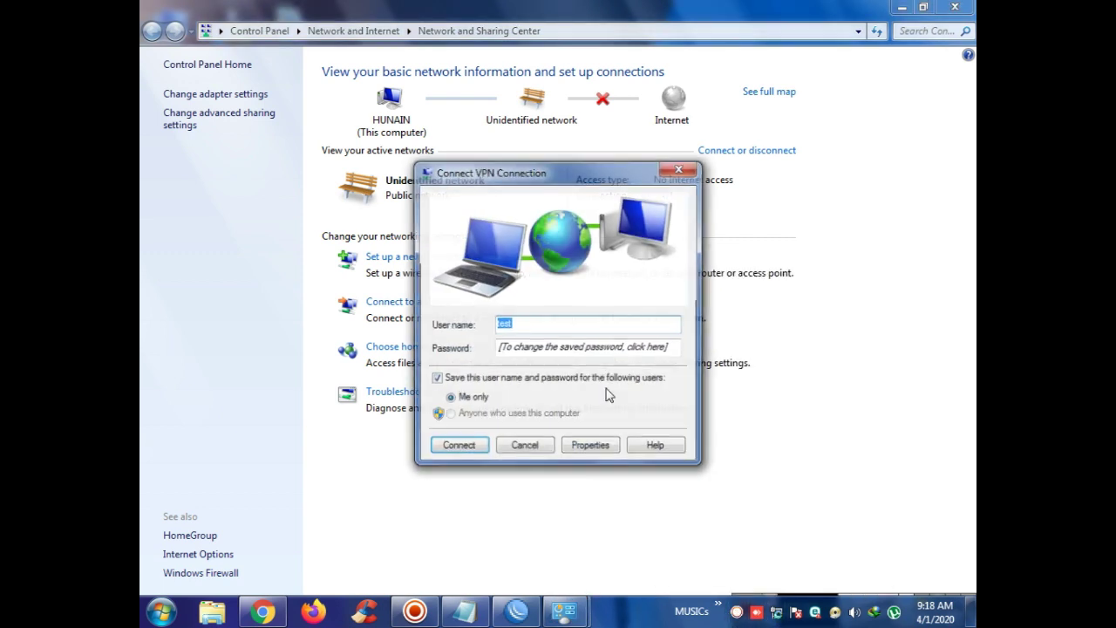
left_click(459, 447)
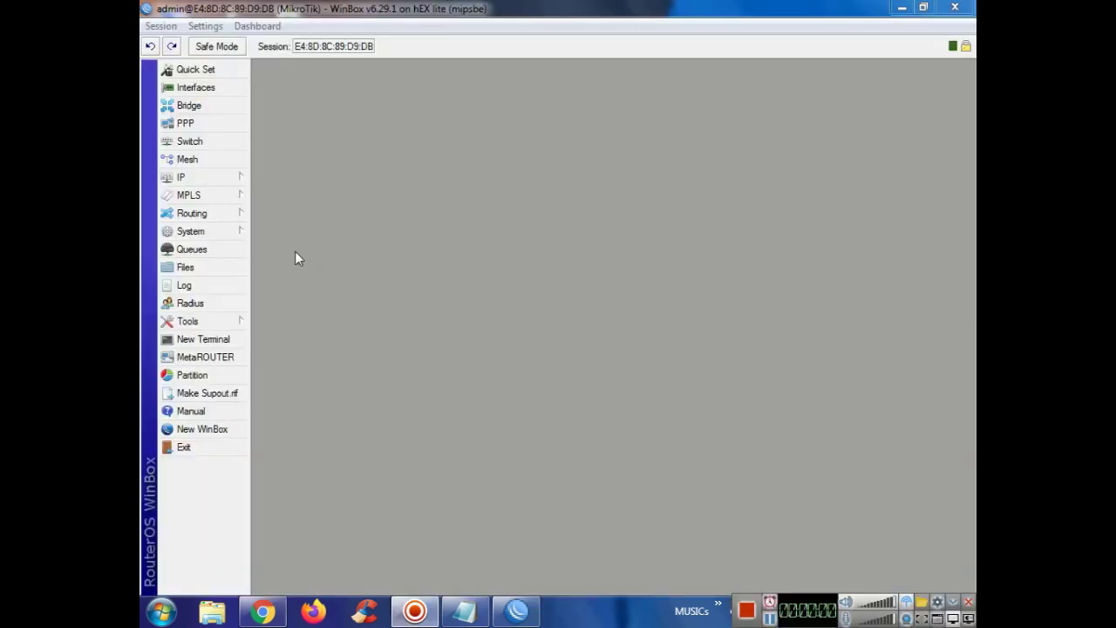
Step: Open the dynamic pptp-test queue's traffic and resume the antivirus download in IDM
left_click(220, 250)
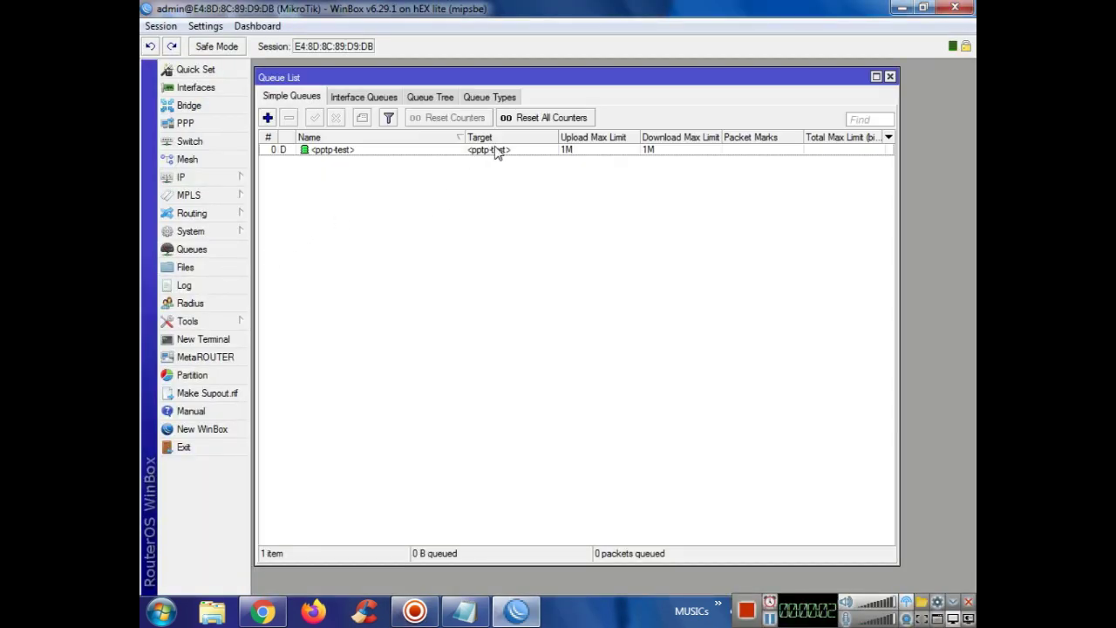
double_click(626, 150)
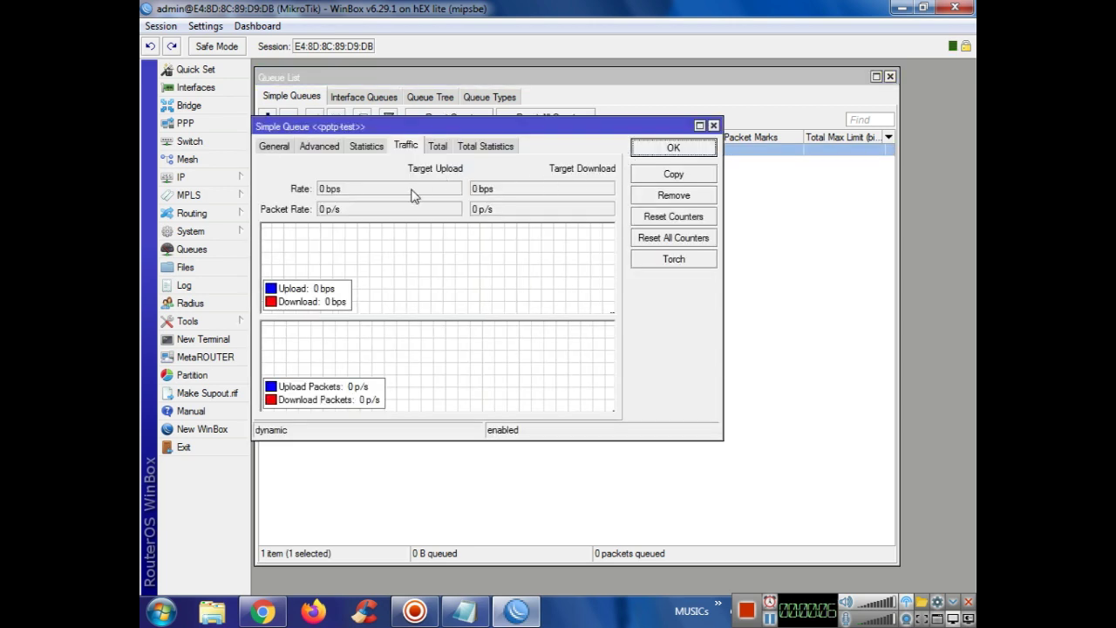
double_click(874, 612)
right_click(739, 347)
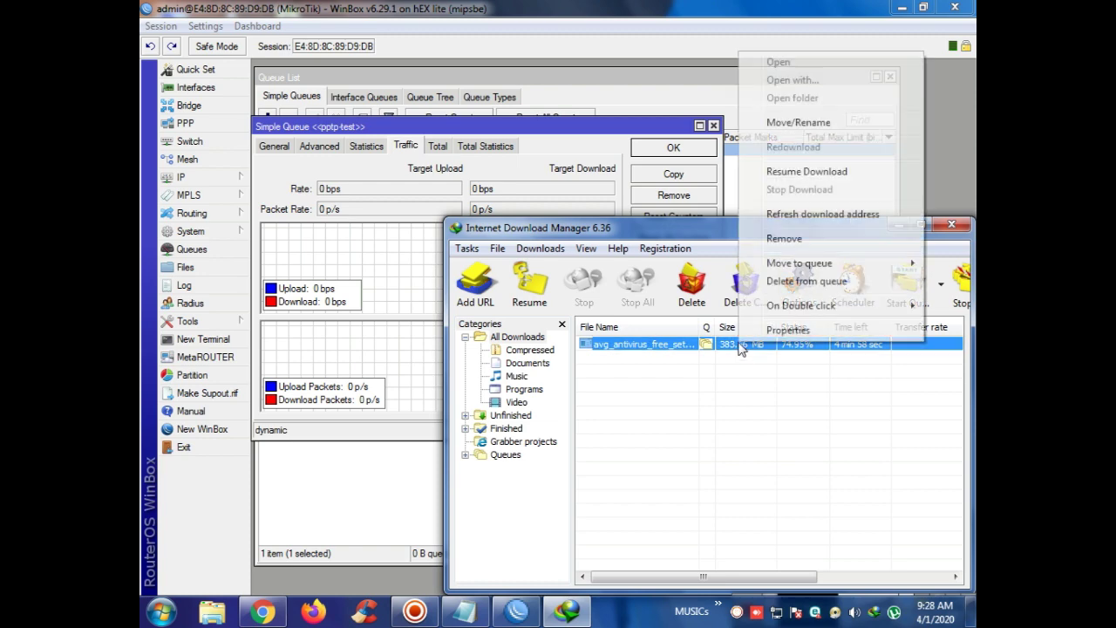
left_click(798, 173)
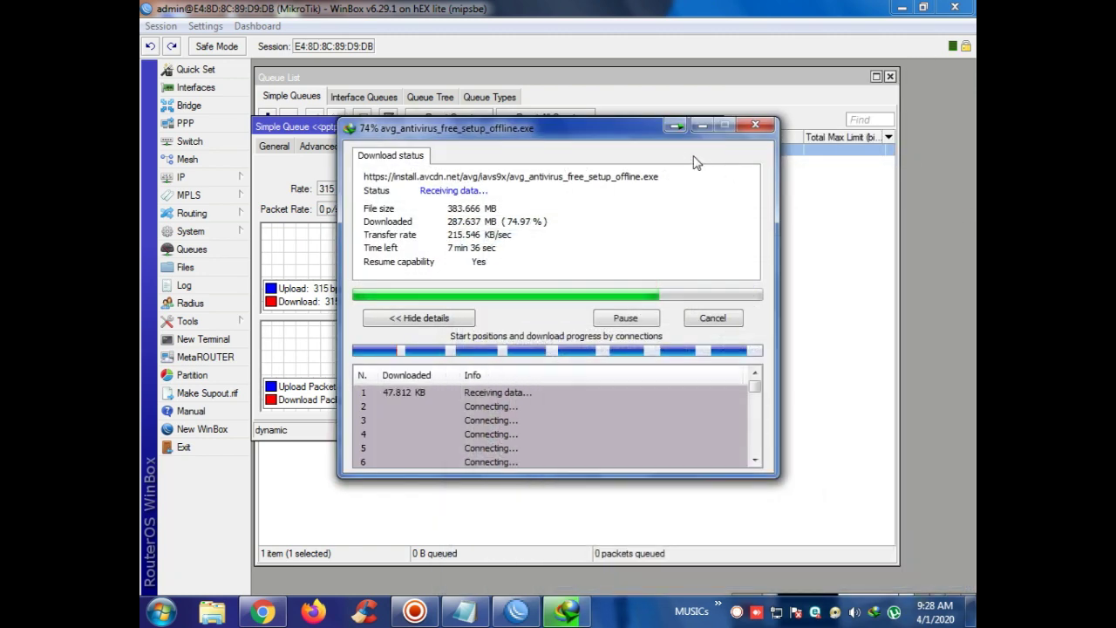